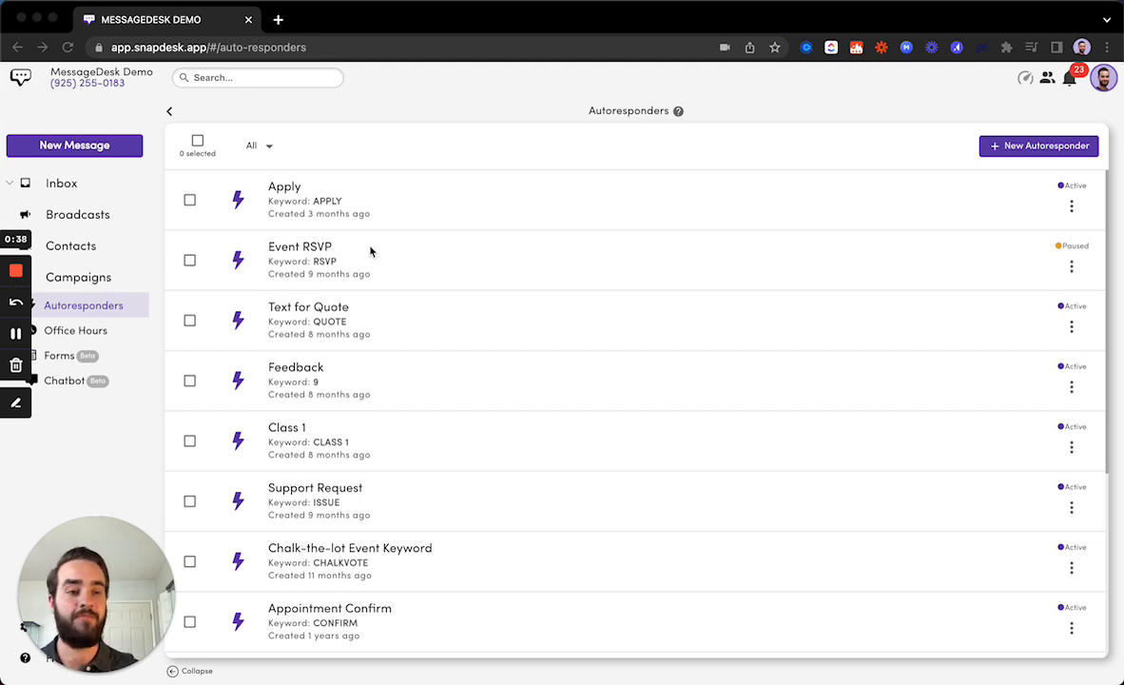
Open the Apply autoresponder and review its keyword message, opt-out reply and assigned group.
left_click(430, 217)
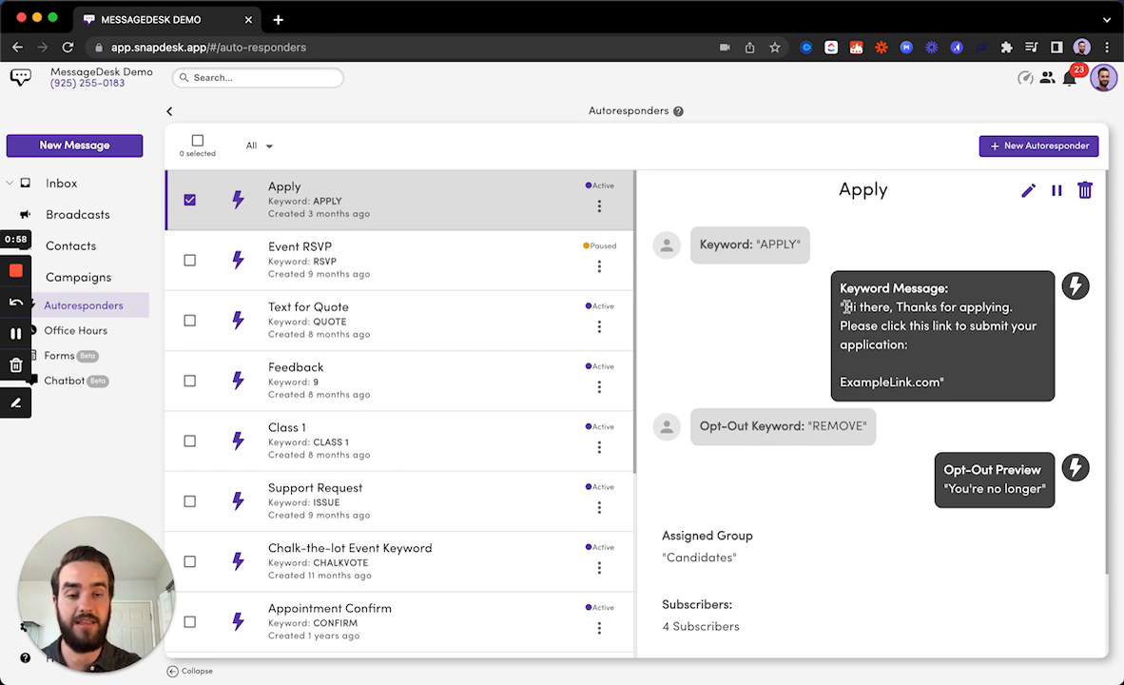
left_click_drag(844, 306, 891, 328)
left_click(921, 342)
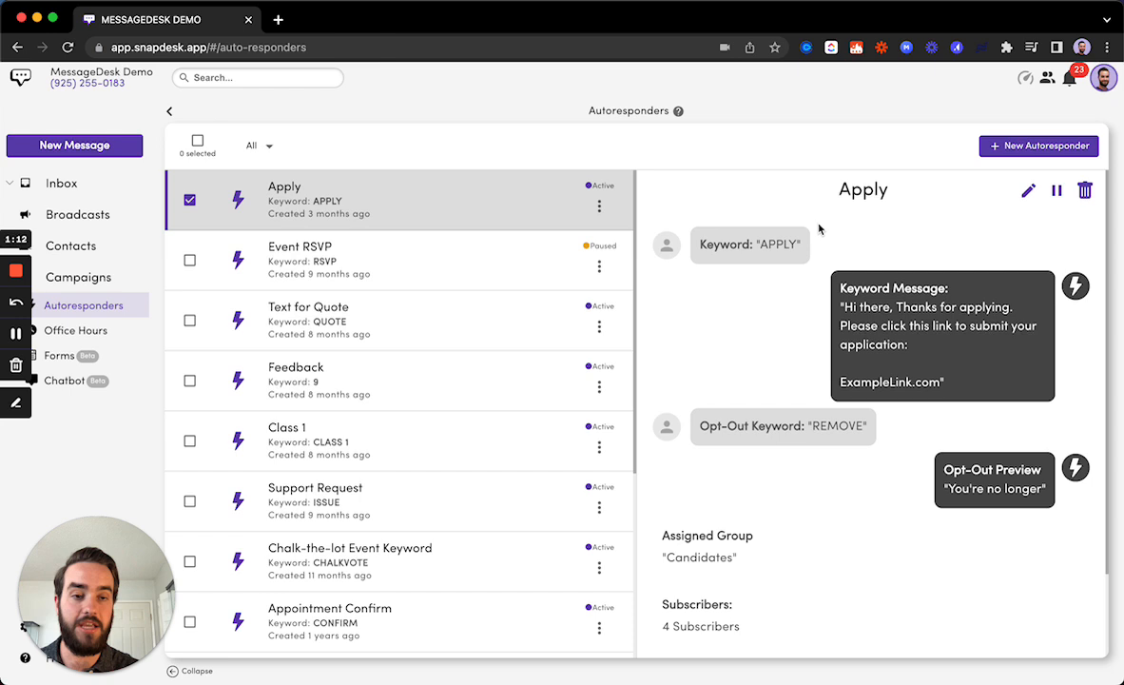
scroll(821, 228, "down", 2)
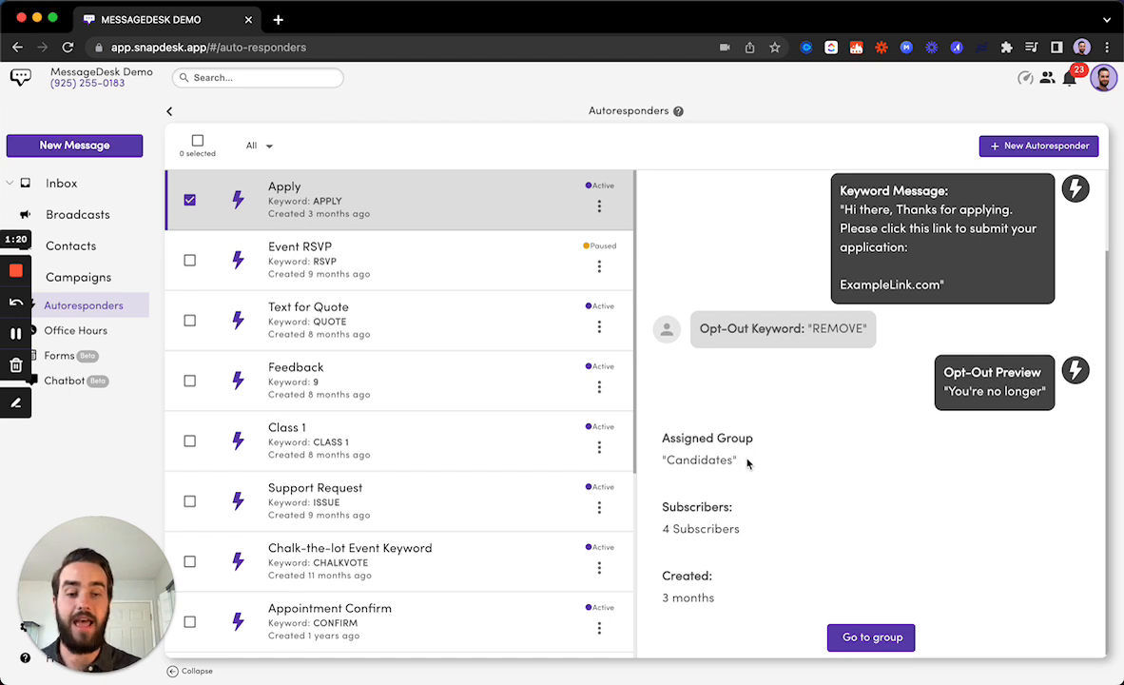
left_click_drag(740, 464, 664, 464)
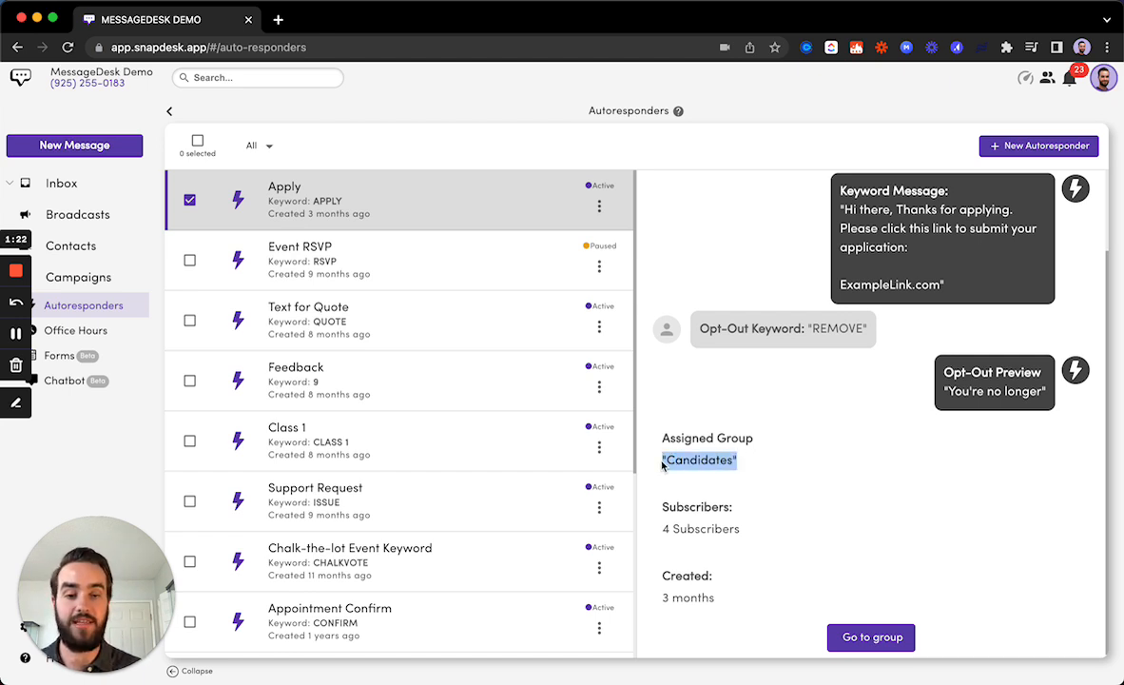
left_click(687, 436)
scroll(724, 482, "up", 3)
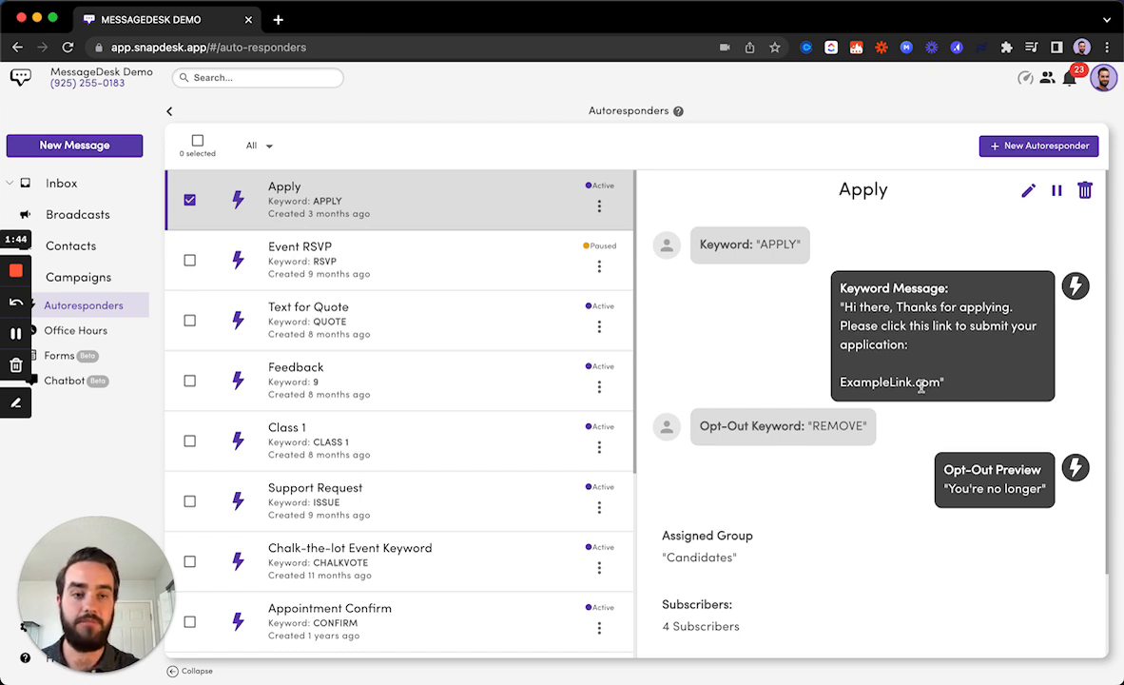
Start a new autoresponder and name it "Newsletter".
left_click(1033, 149)
scroll(613, 279, "down", 1)
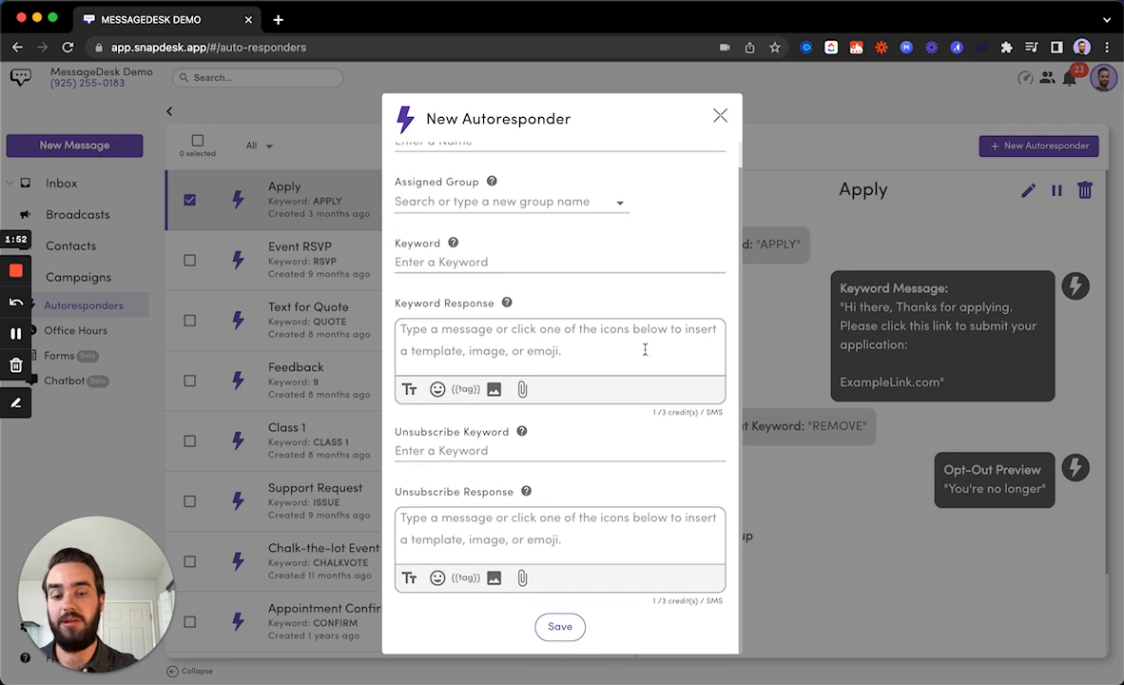
scroll(632, 333, "up", 1)
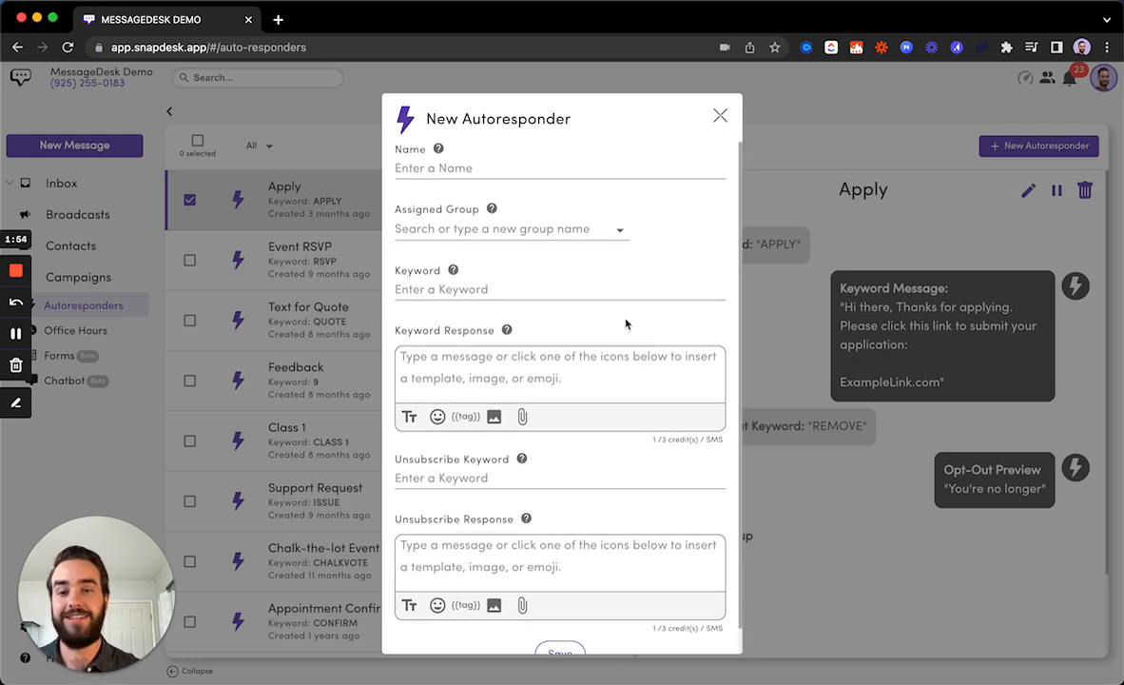
left_click(452, 168)
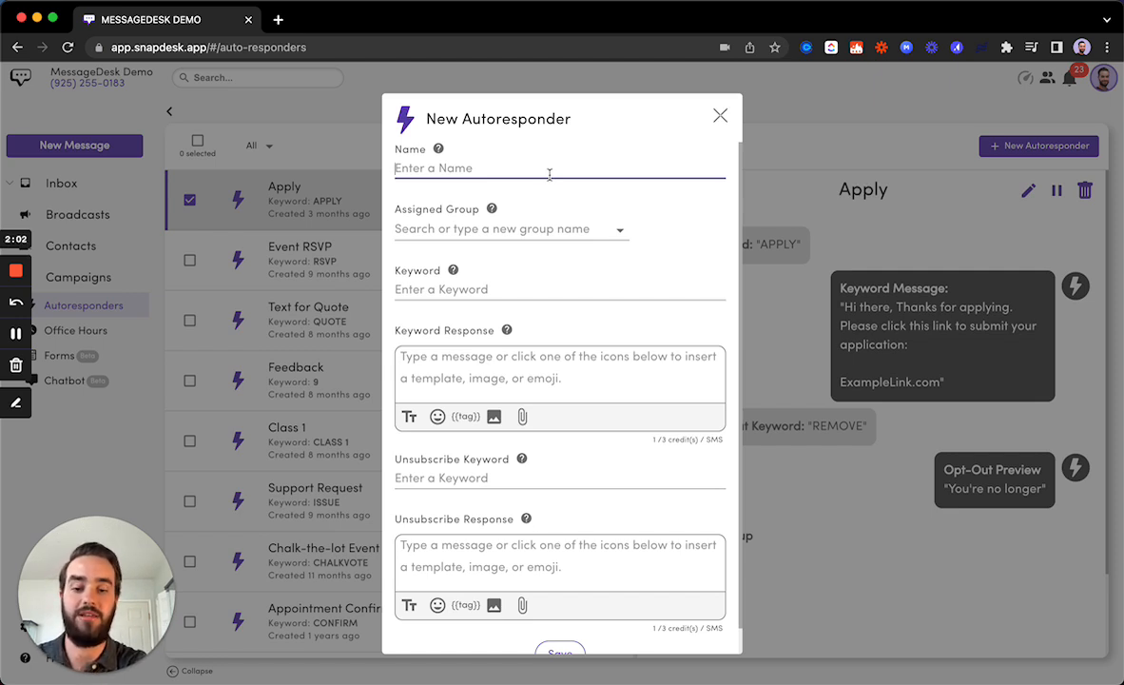
type("News")
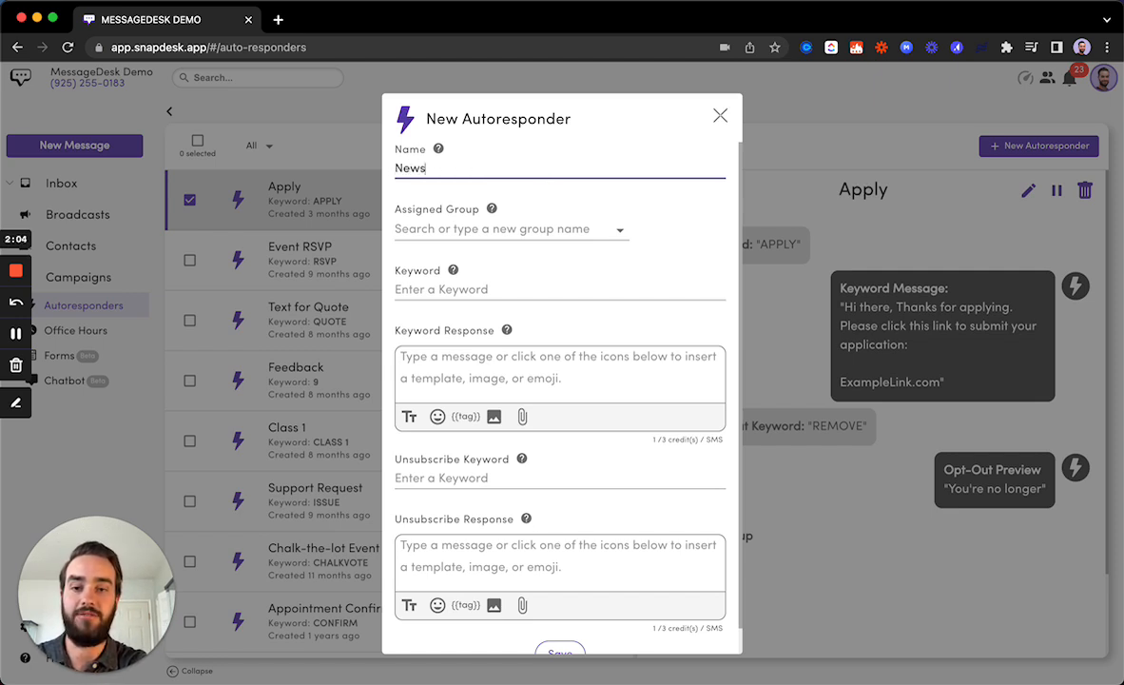
type("letter")
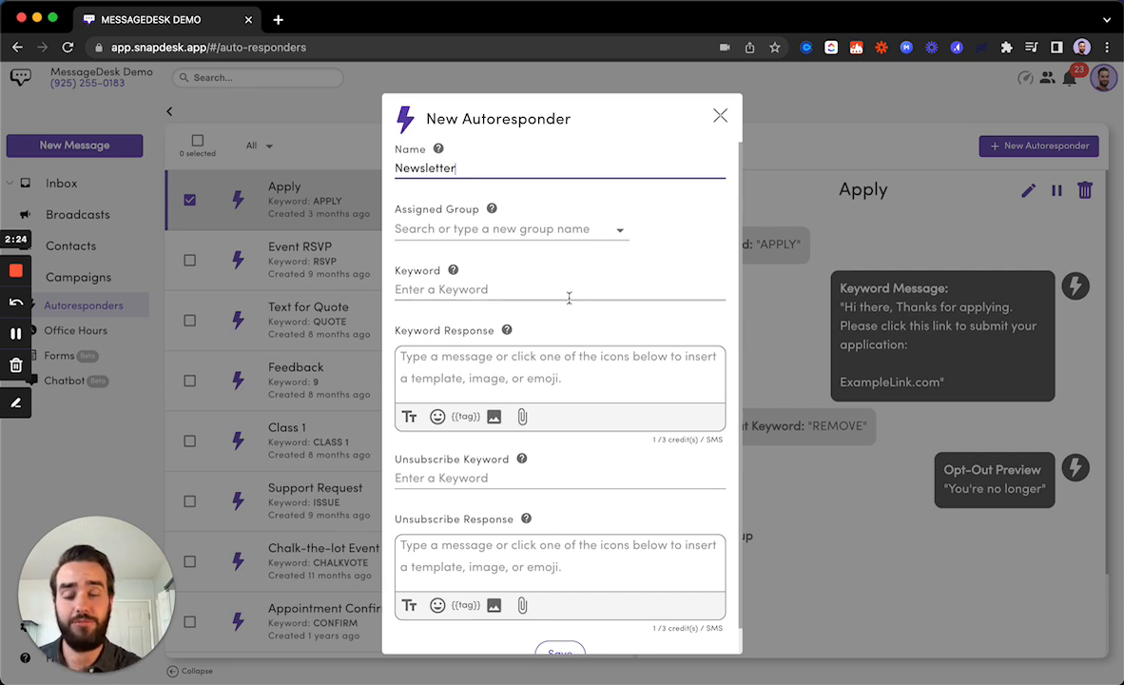
Create a new group called "Newsletter" and assign it to the autoresponder.
left_click(467, 229)
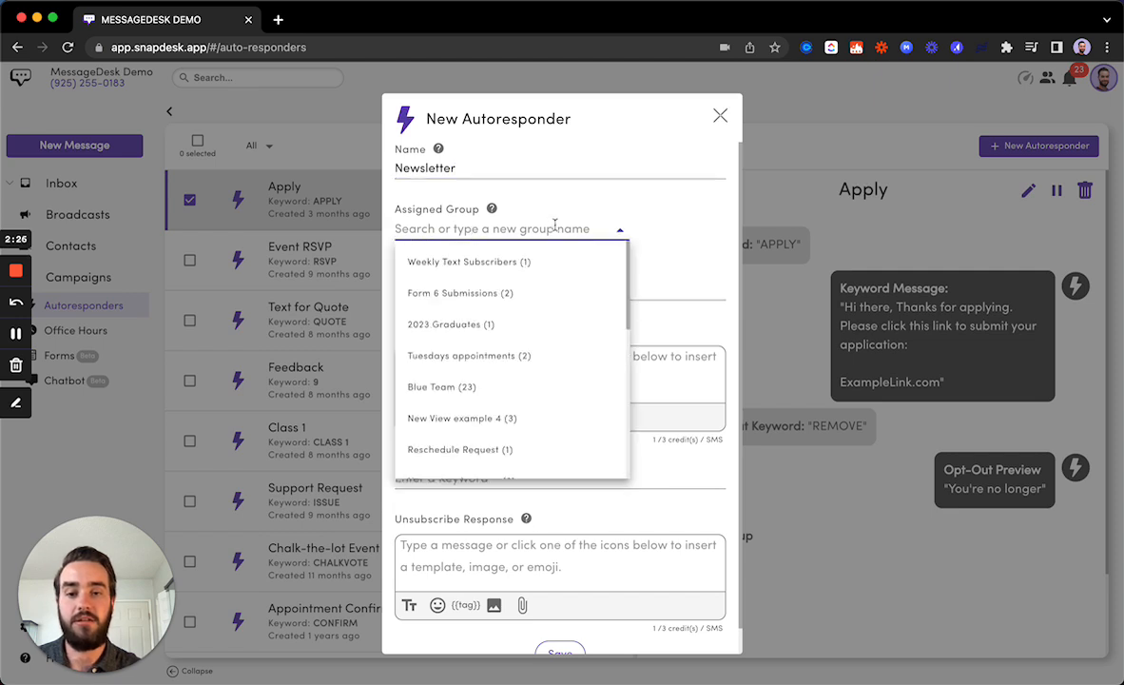
type("Ne")
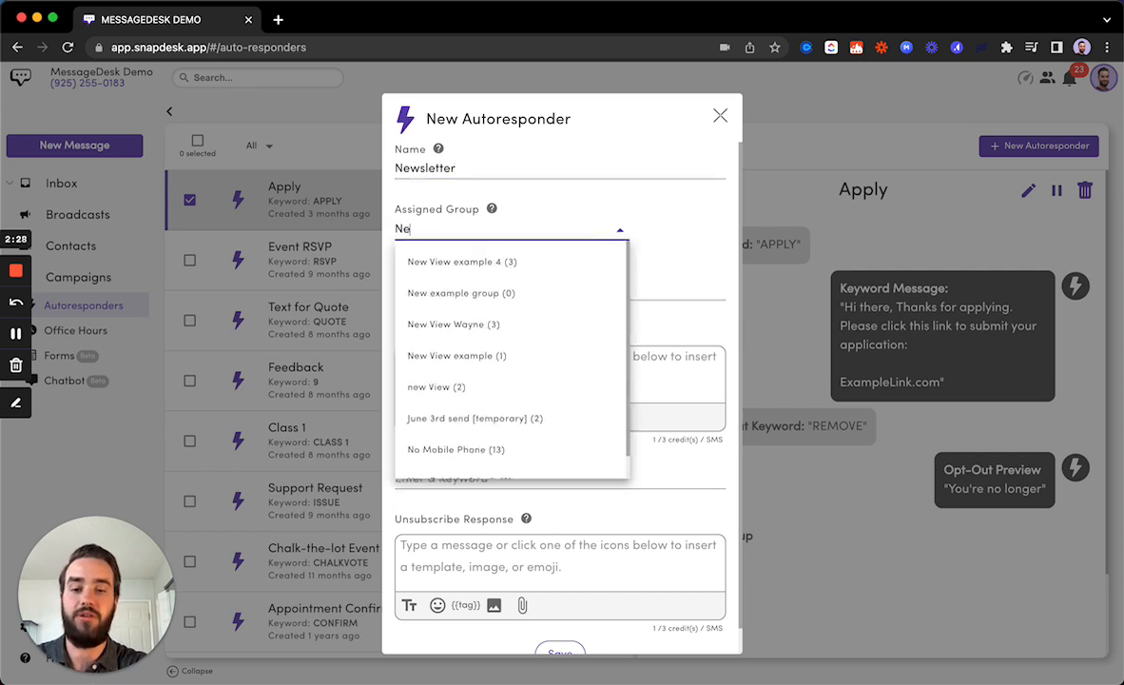
type("wsletter")
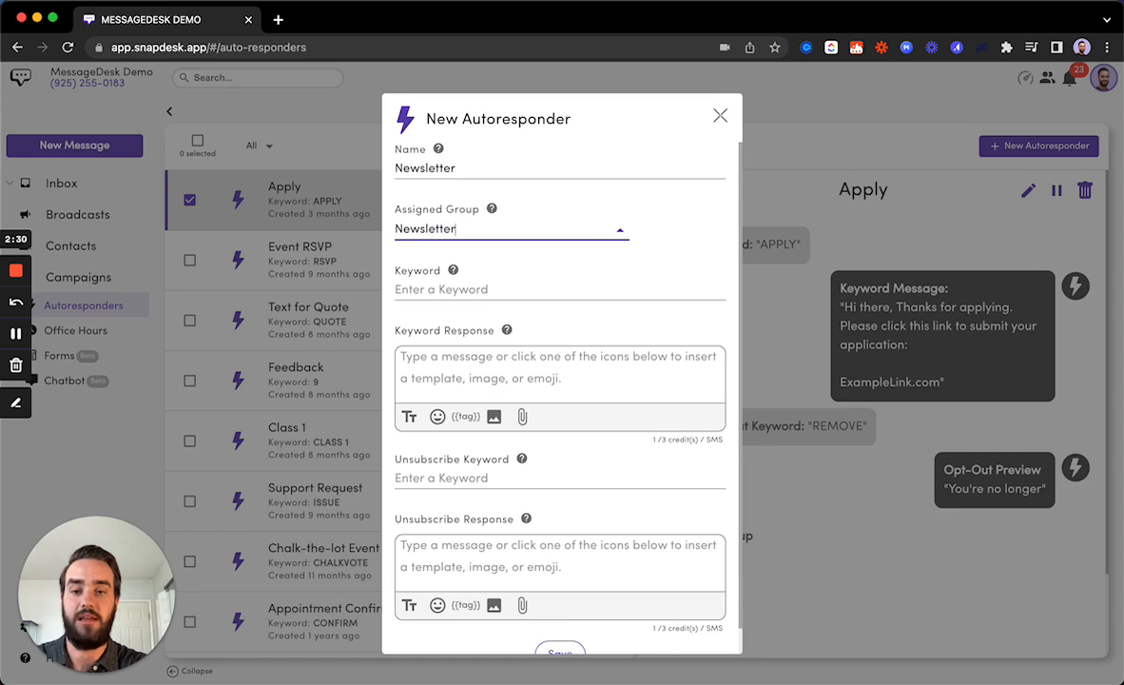
key("Return")
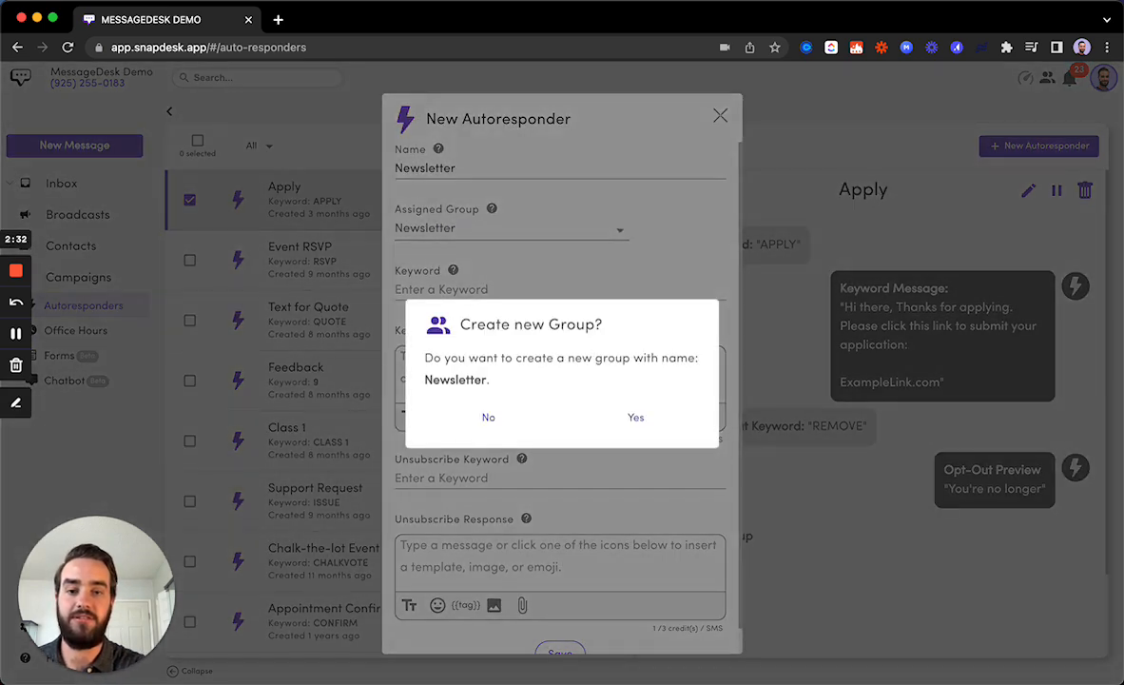
left_click(634, 417)
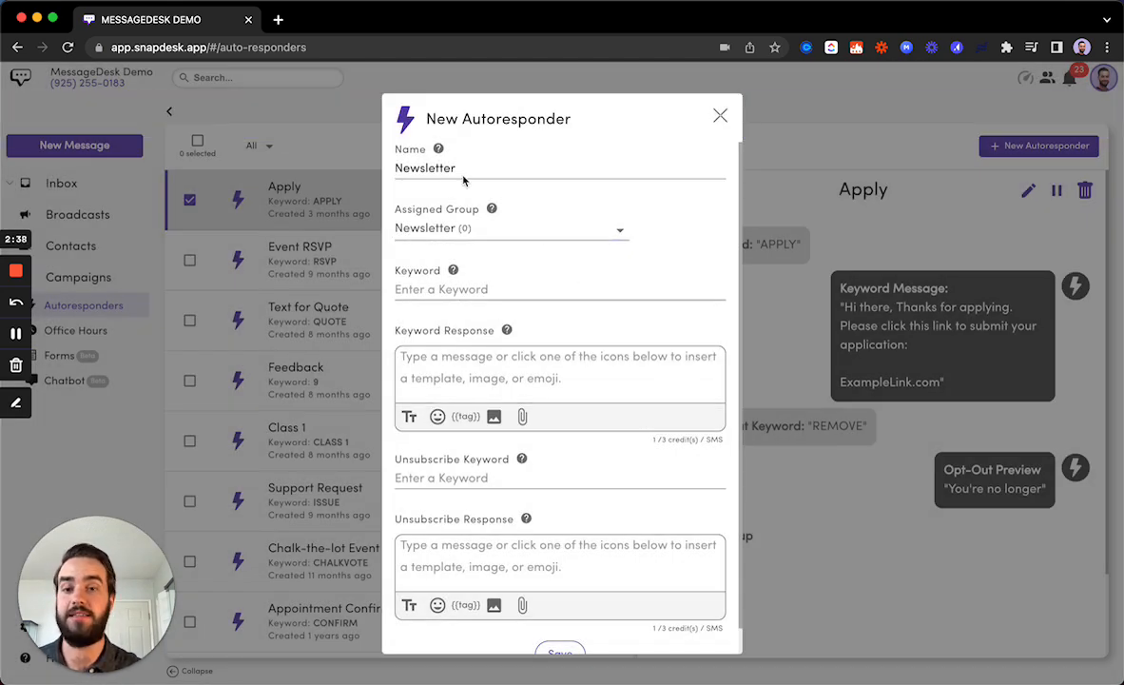
Set the new autoresponder's trigger keyword to "Subscribe".
left_click(580, 290)
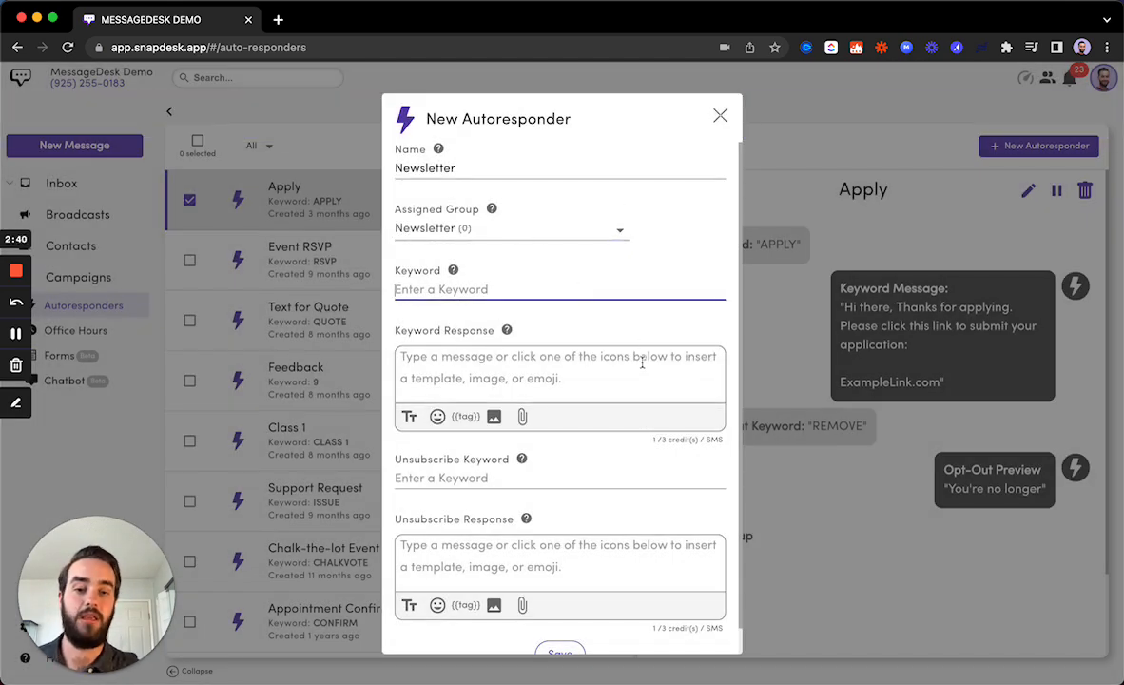
scroll(639, 340, "down", 1)
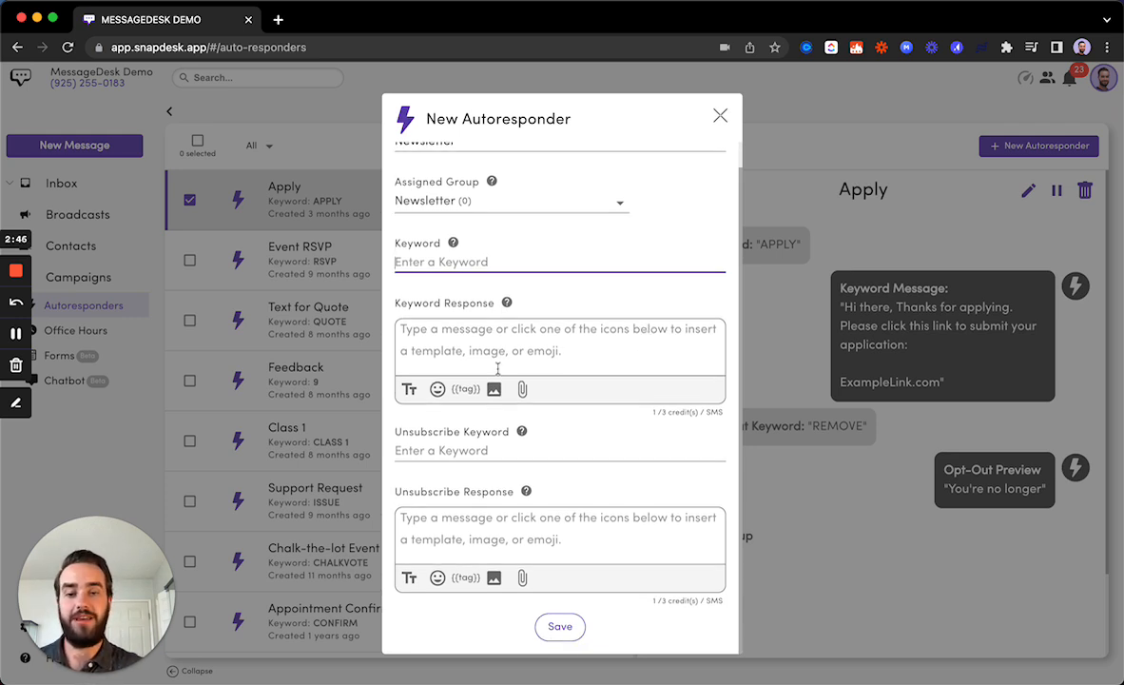
type("Su")
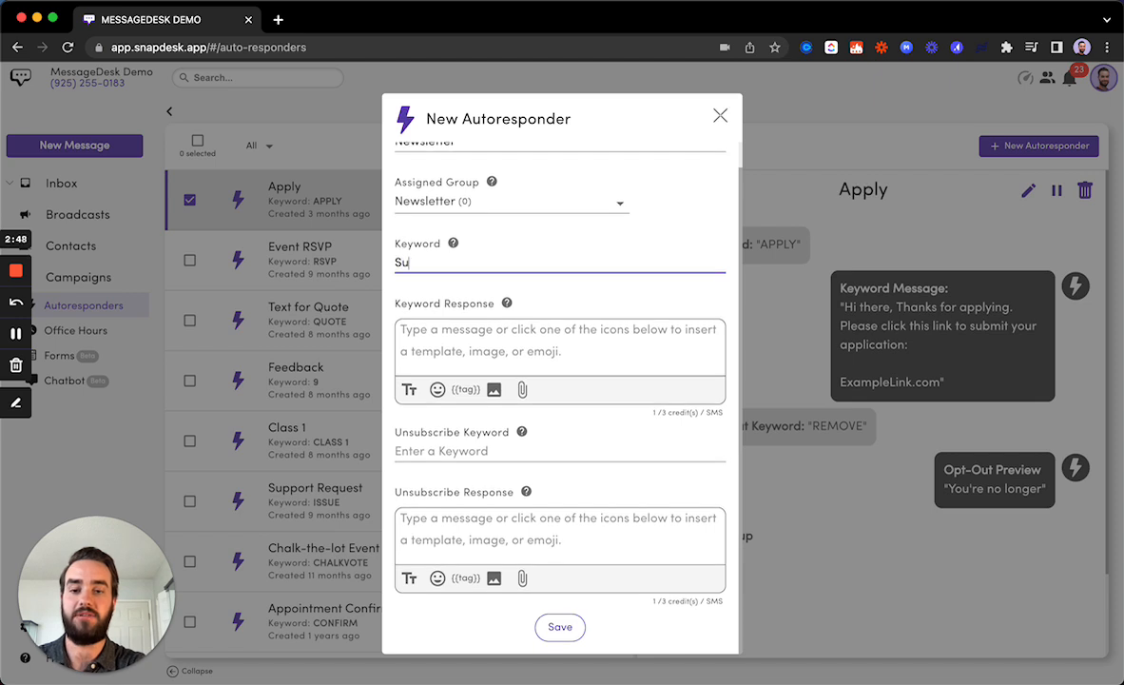
type("bscribe")
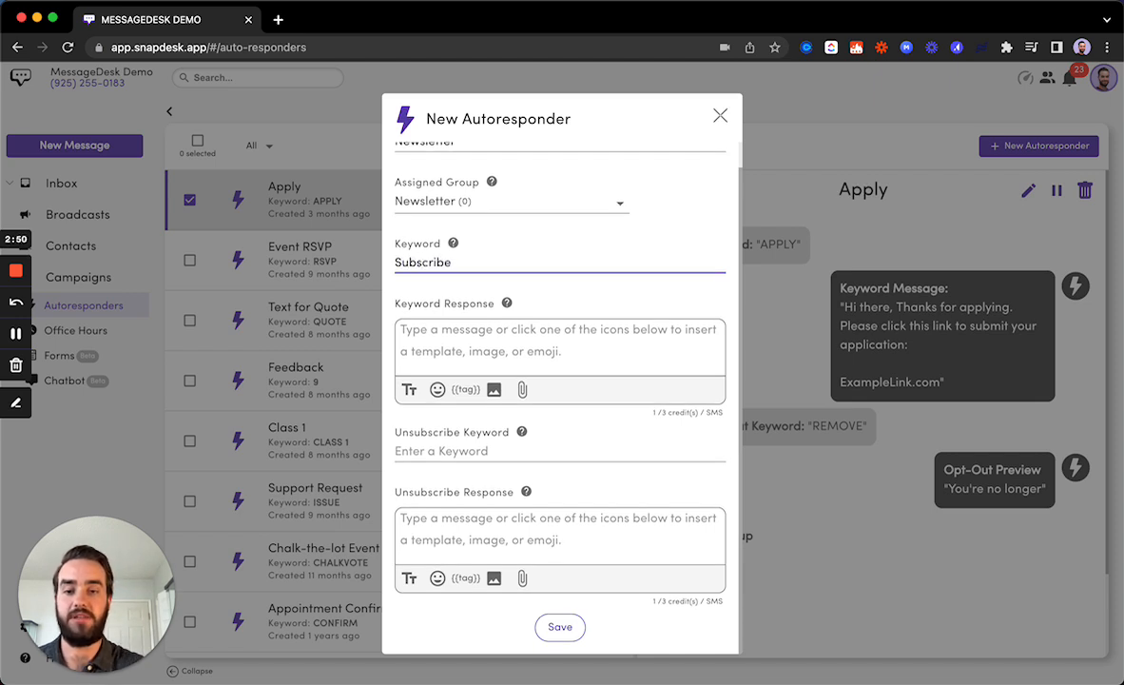
Write the keyword response "Hey there, thanks for subscribing. Stay tuned for our weekly text newsletter." with correct spelling.
left_click(490, 346)
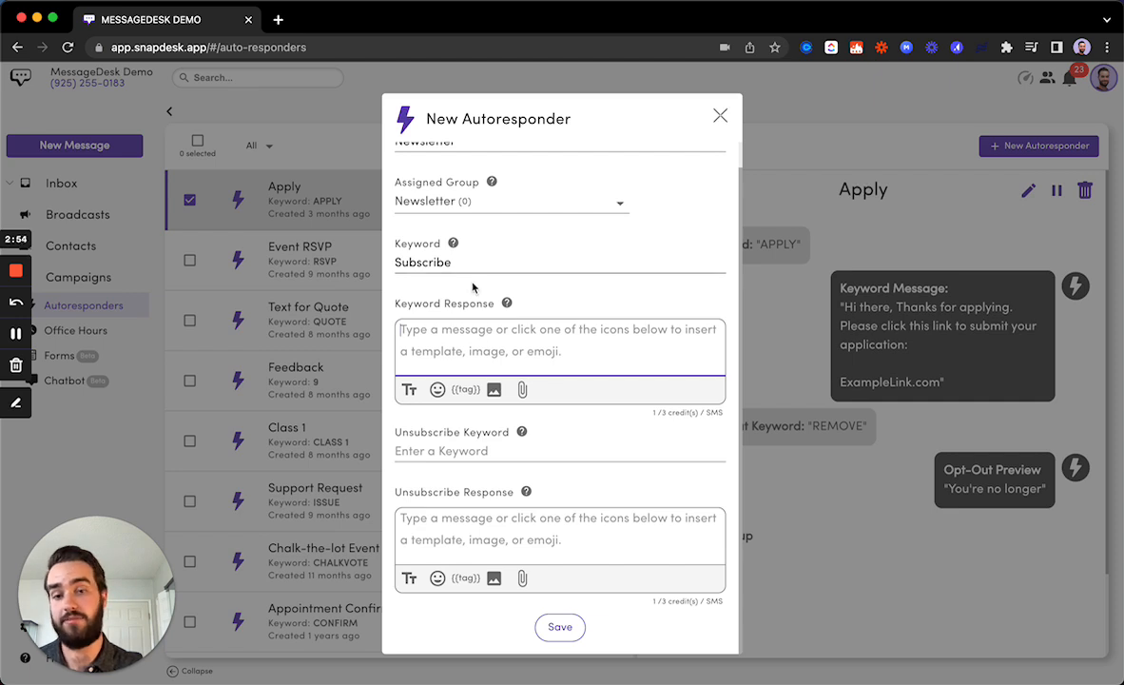
scroll(494, 270, "up", 1)
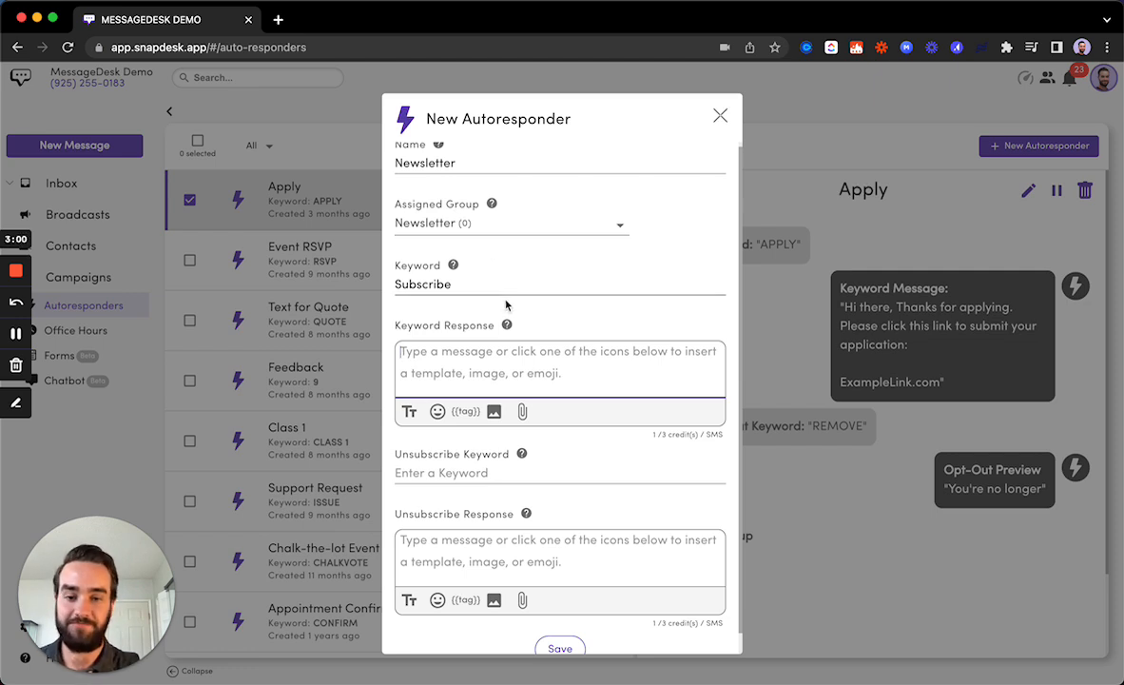
scroll(603, 329, "down", 1)
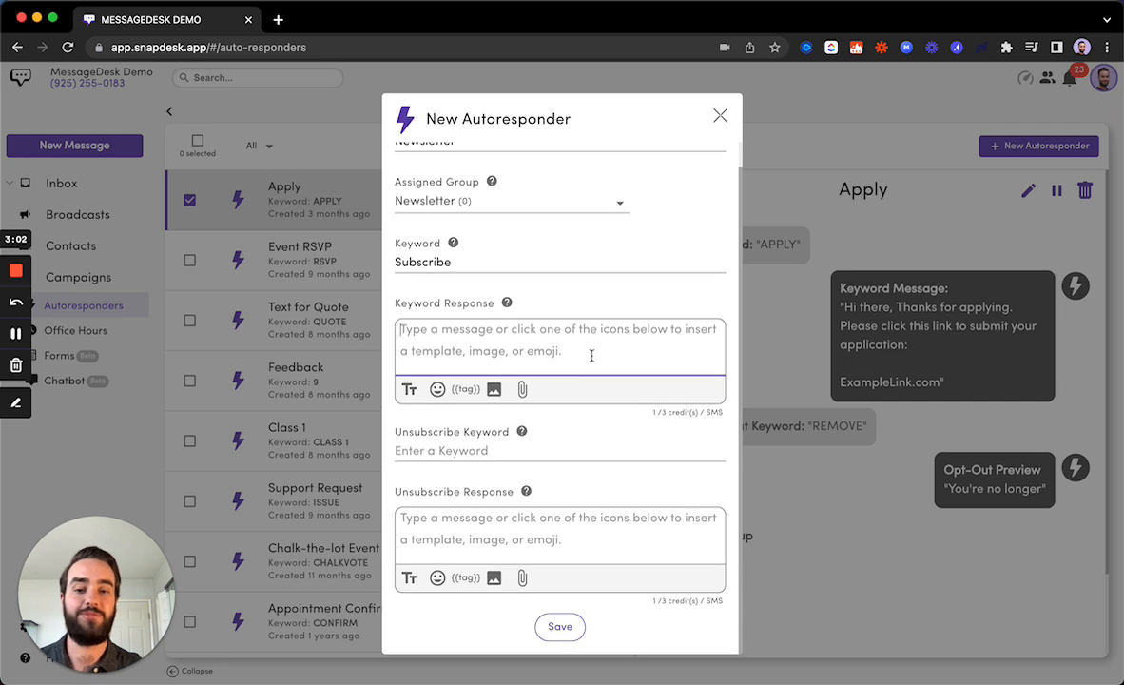
type("He")
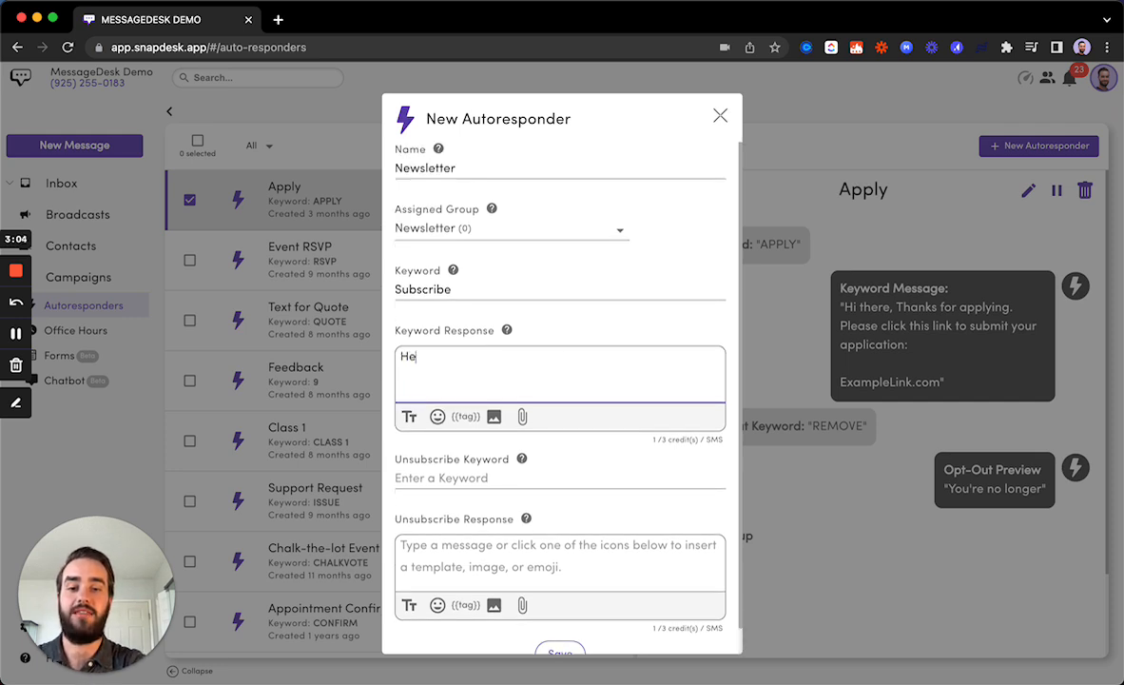
type("y there, than")
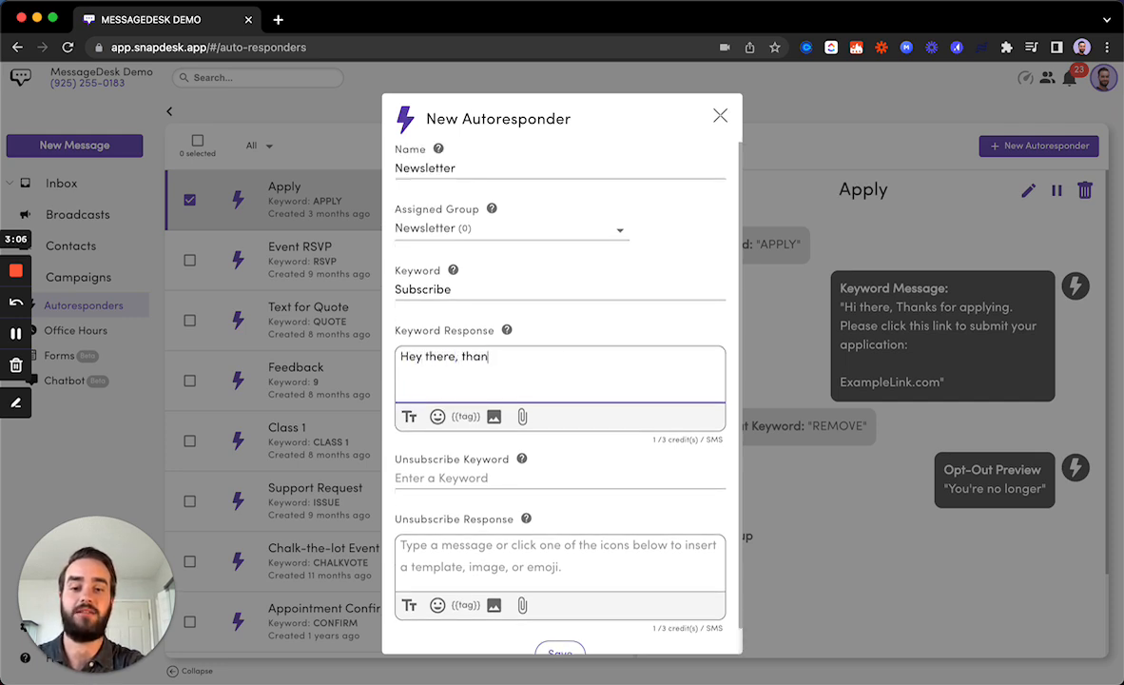
type("ks for susbc")
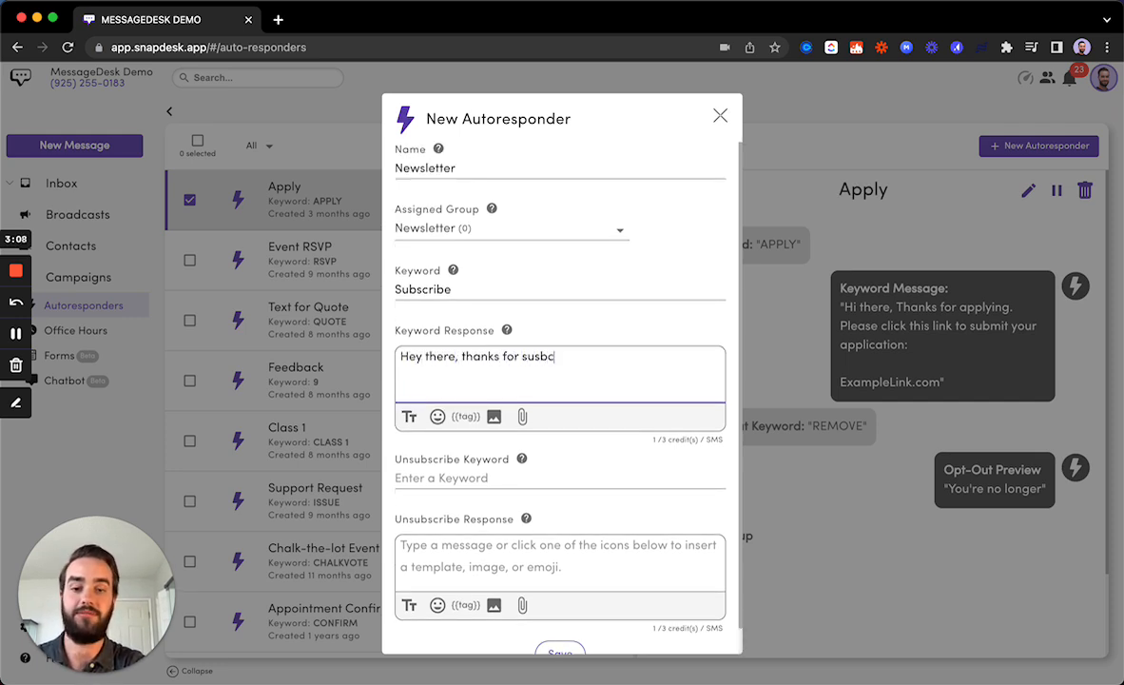
type("ribing")
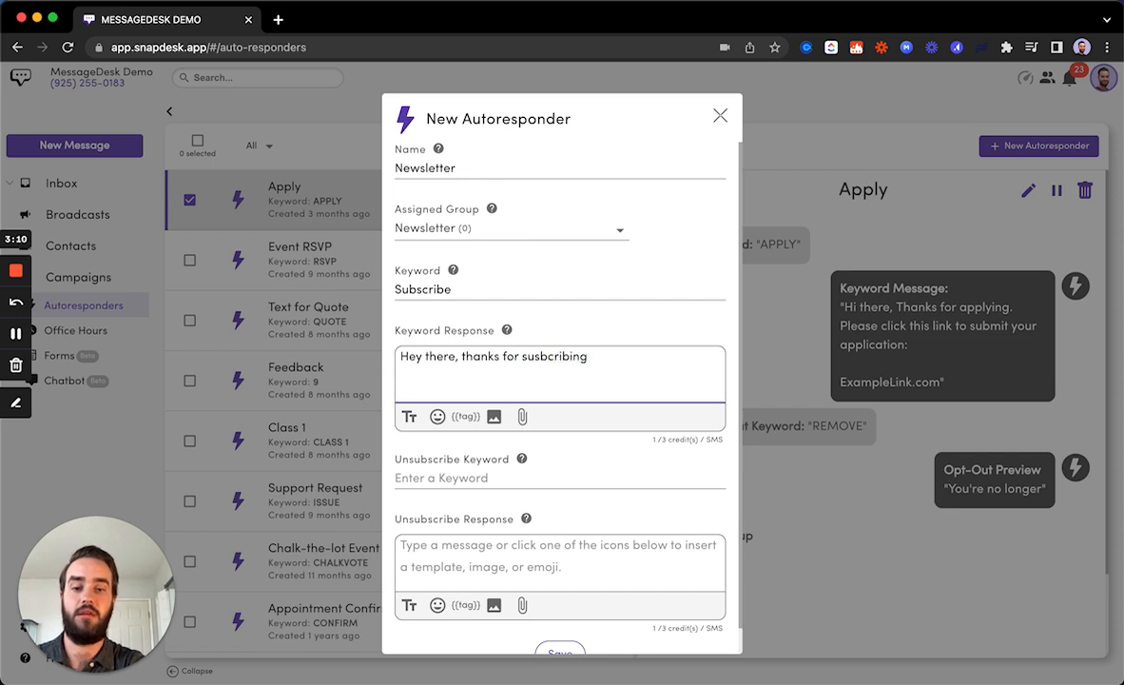
type(". Stay")
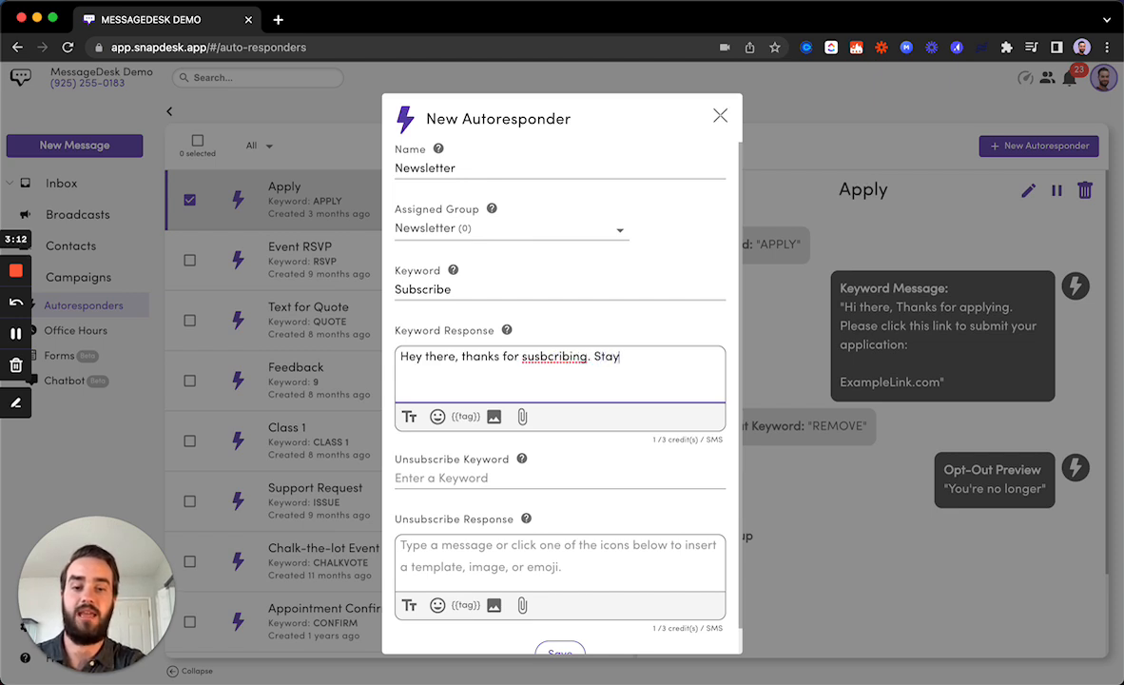
type(" tunded")
key("BackSpace")
key("BackSpace")
key("BackSpace")
type("ed")
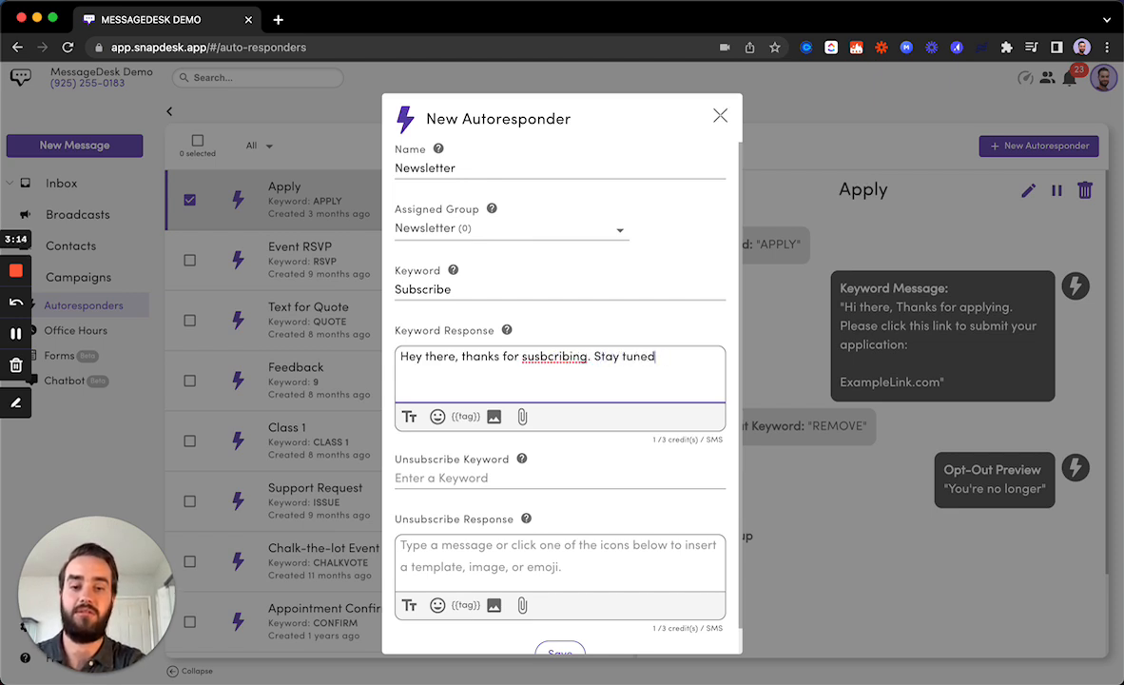
type(" for our wee")
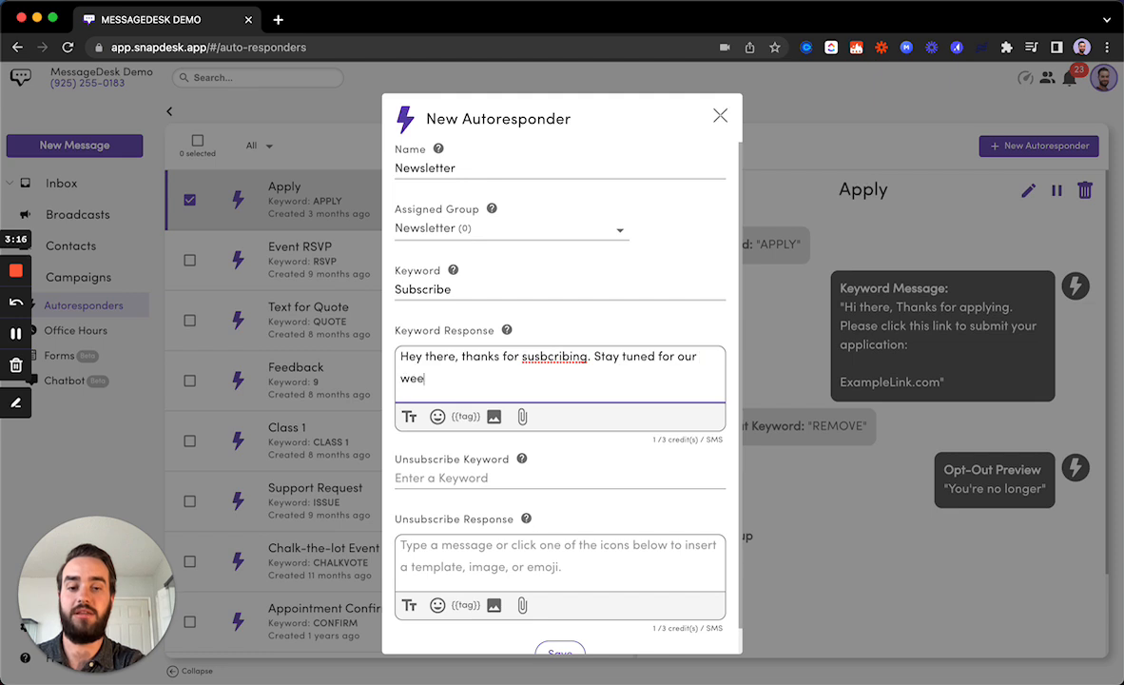
type("kly text")
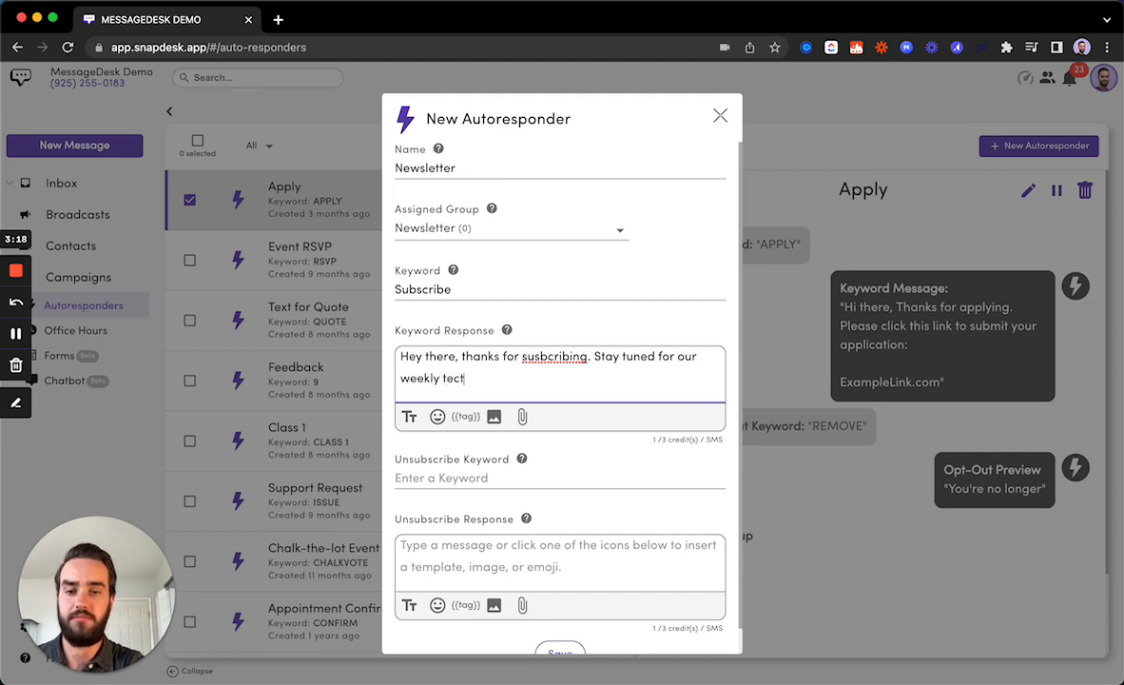
key("BackSpace")
type("t newsl")
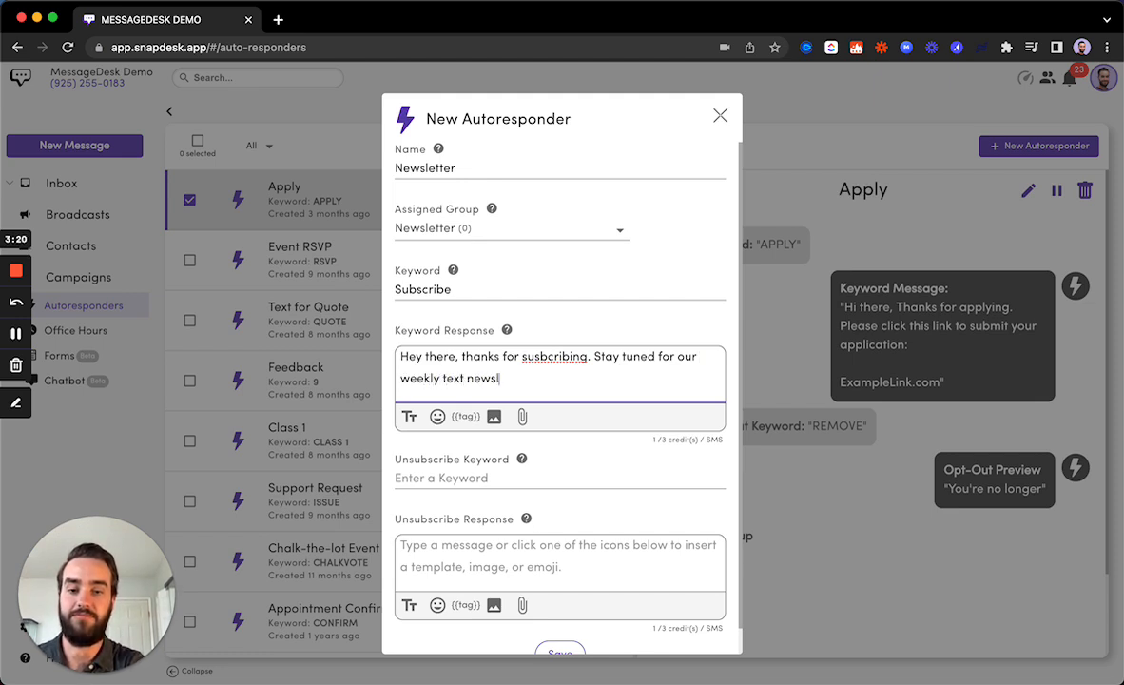
type("etter.")
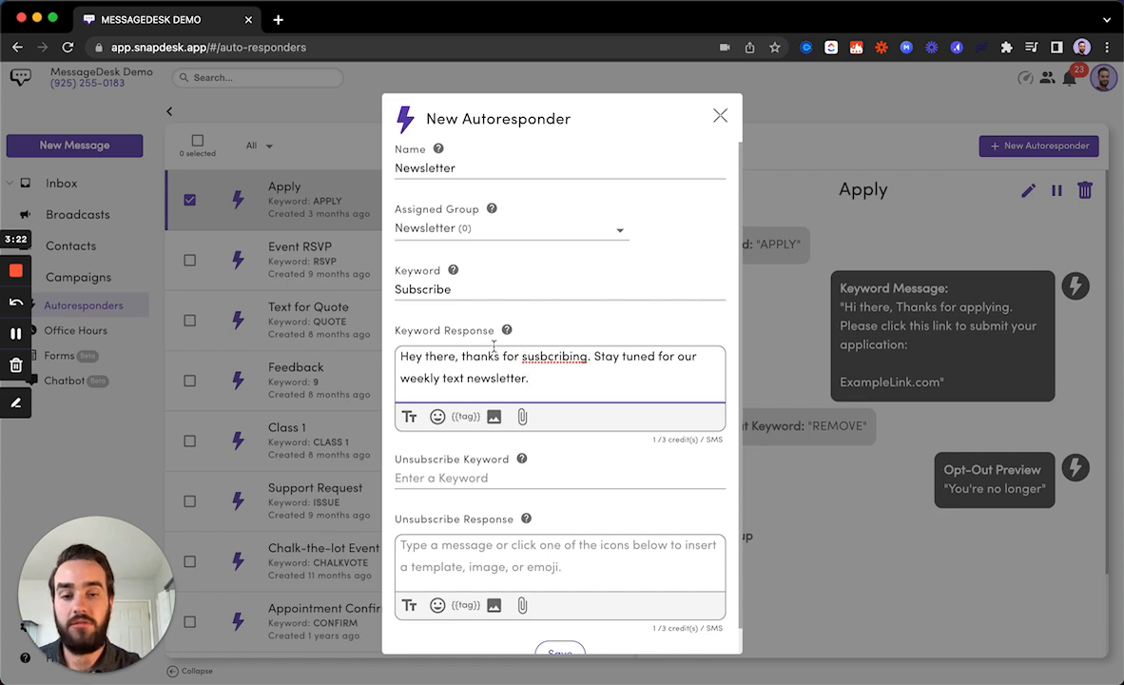
right_click(556, 357)
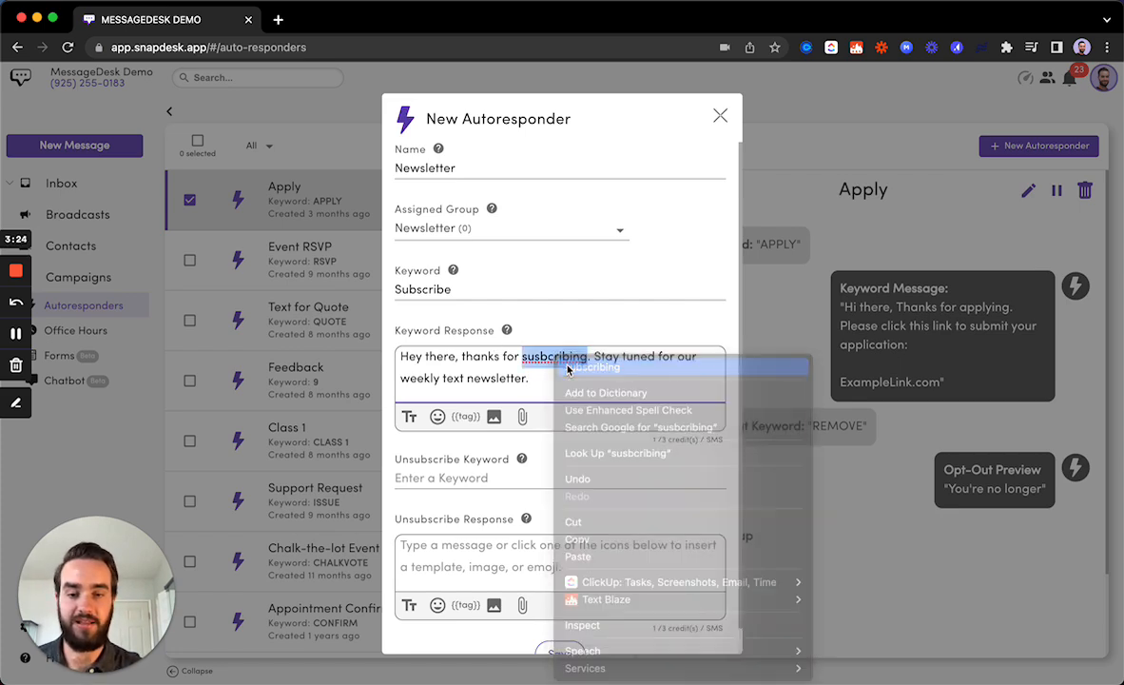
left_click(568, 367)
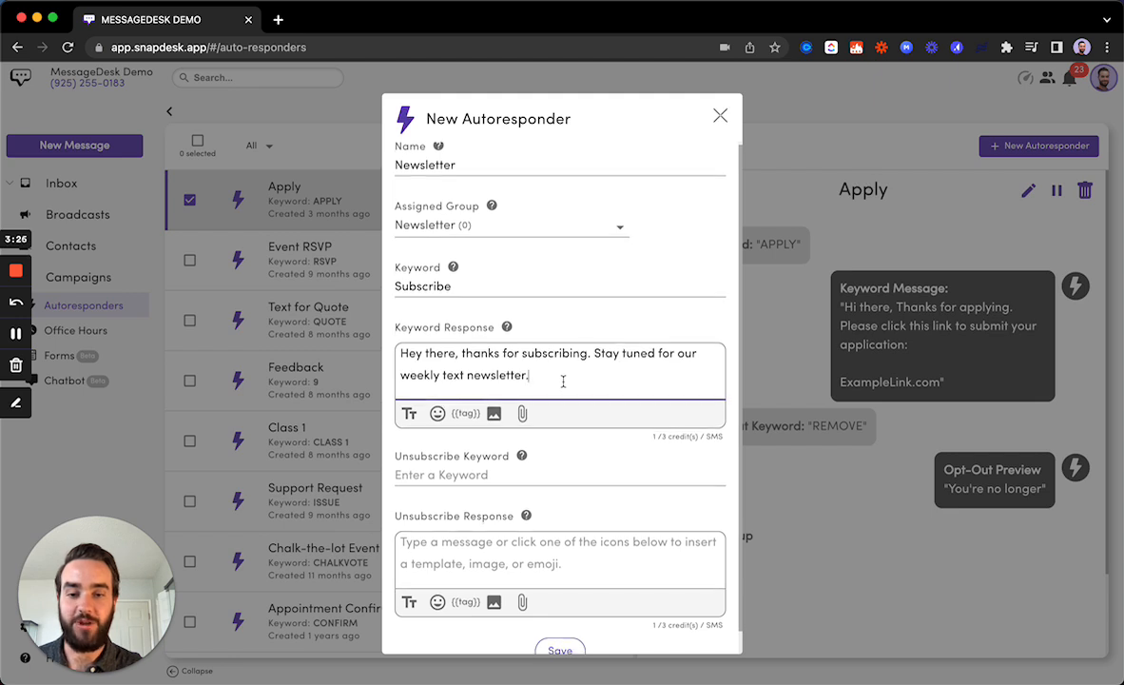
scroll(562, 380, "down", 2)
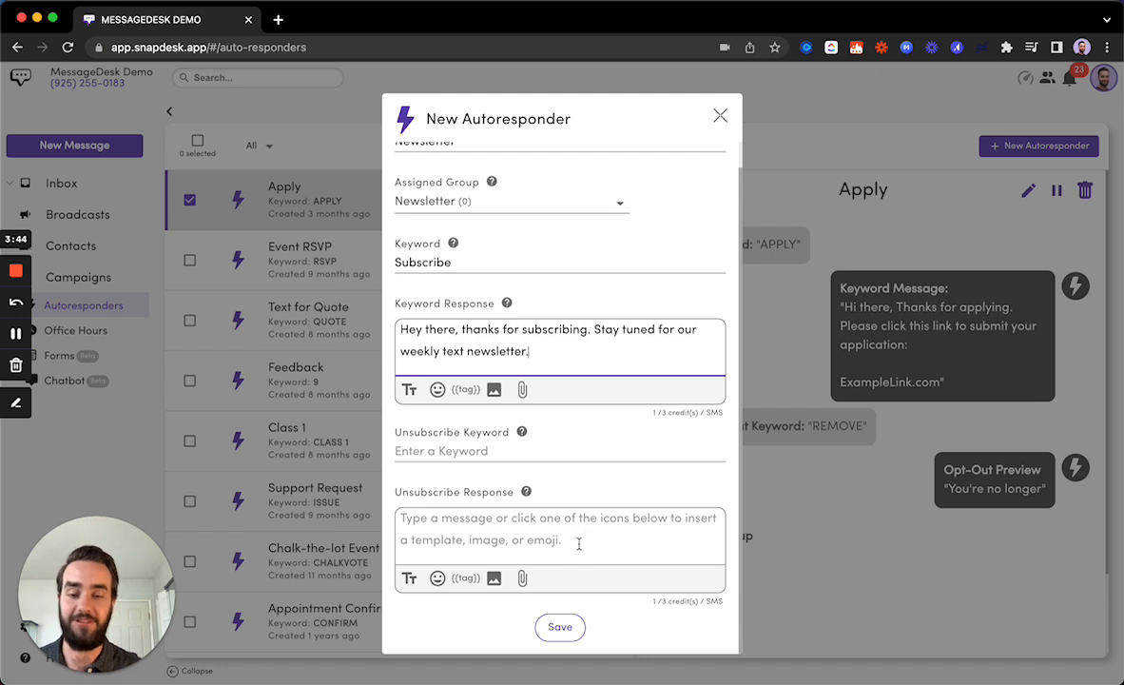
Set the unsubscribe keyword to "OUT" and write the unsubscribe response "Sorry to see you go.".
left_click(466, 453)
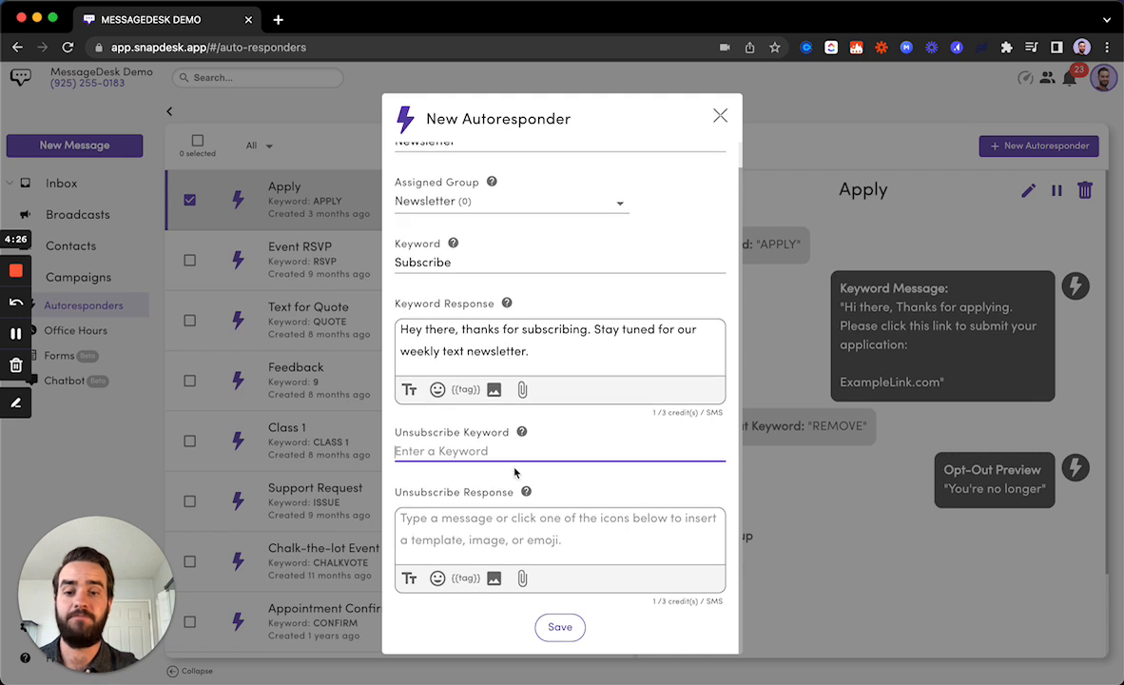
type("OUT")
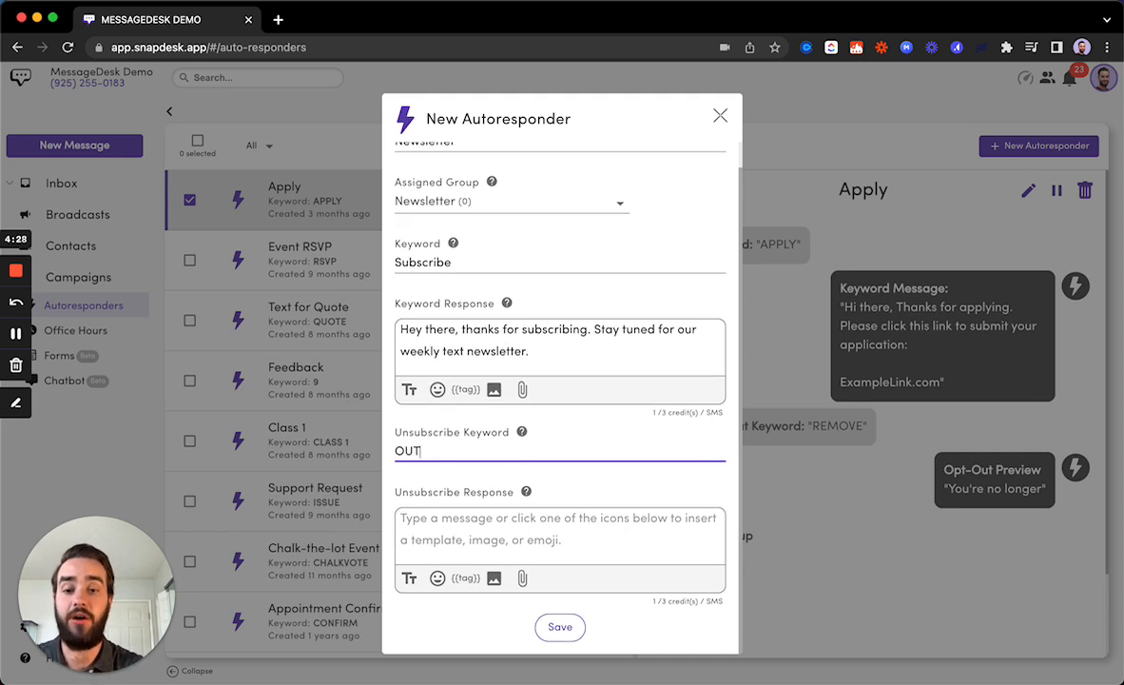
left_click(524, 531)
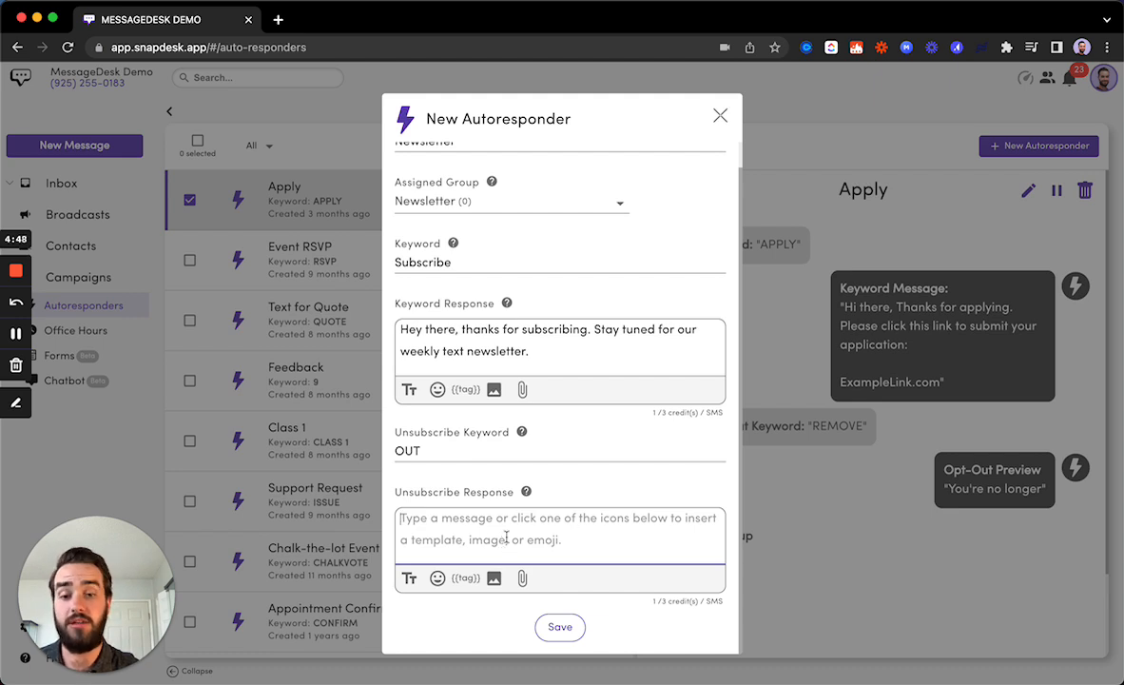
type("S")
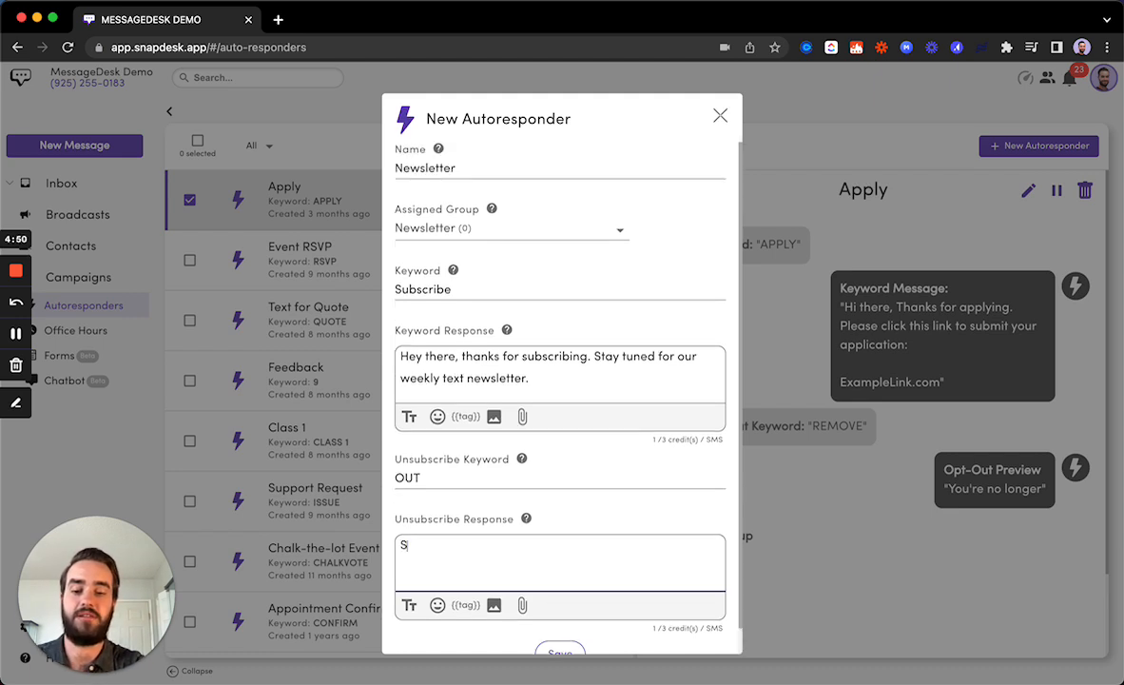
type("orry to see you go")
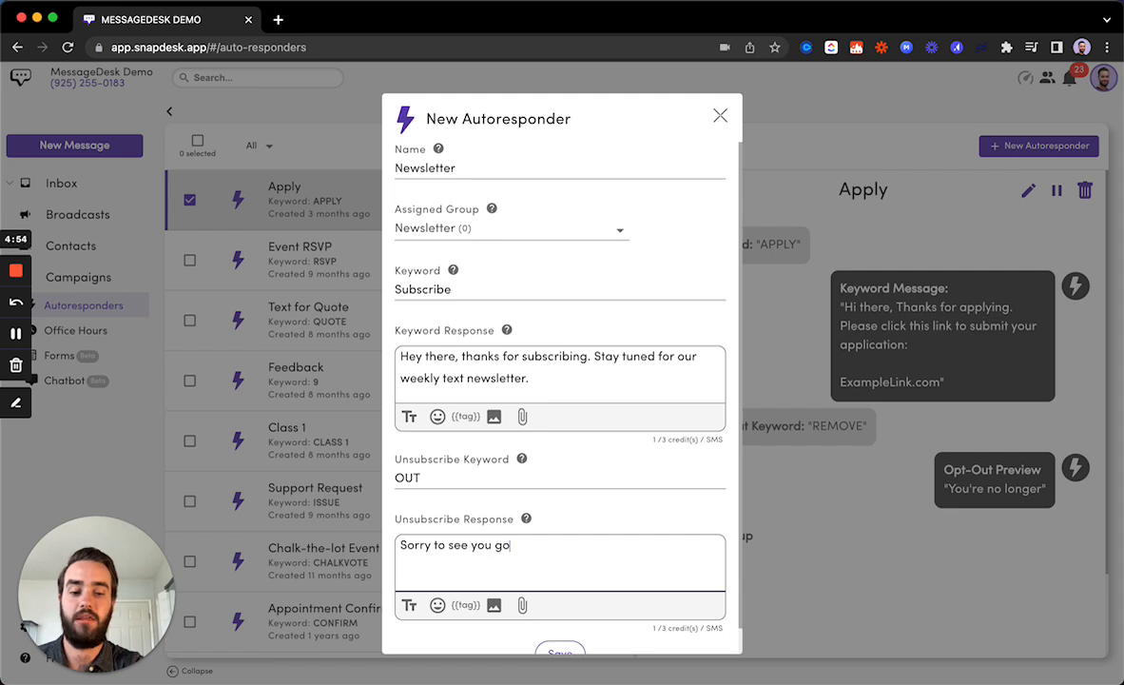
type(".")
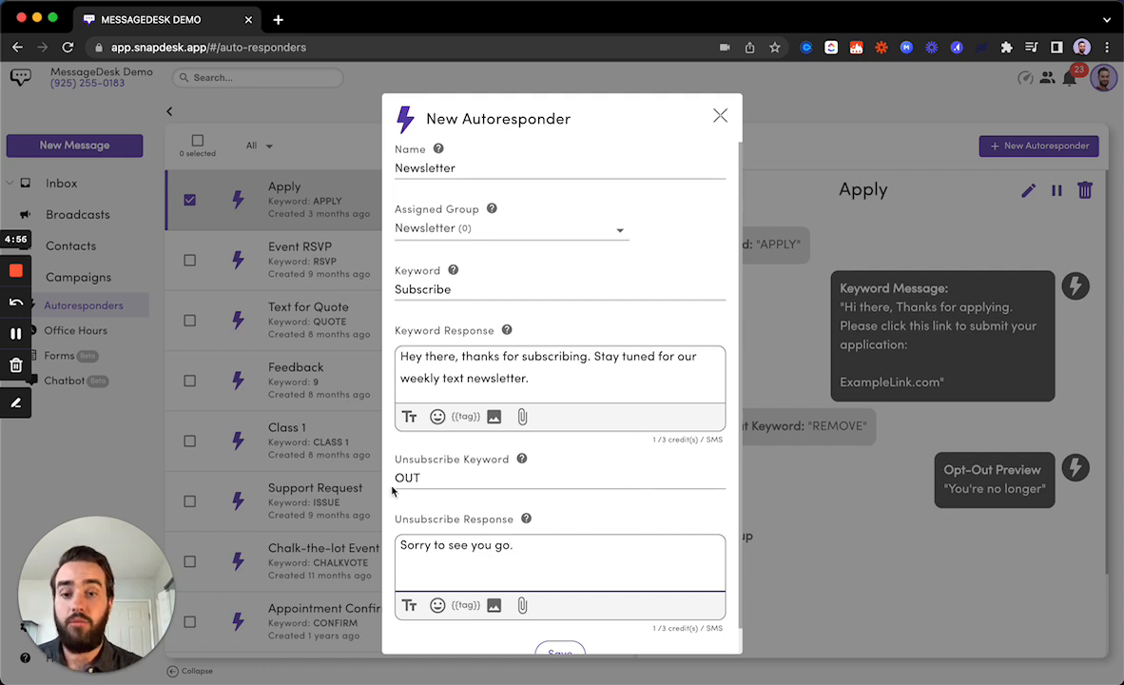
Review the completed Newsletter autoresponder form and close it without saving.
scroll(581, 333, "down", 1)
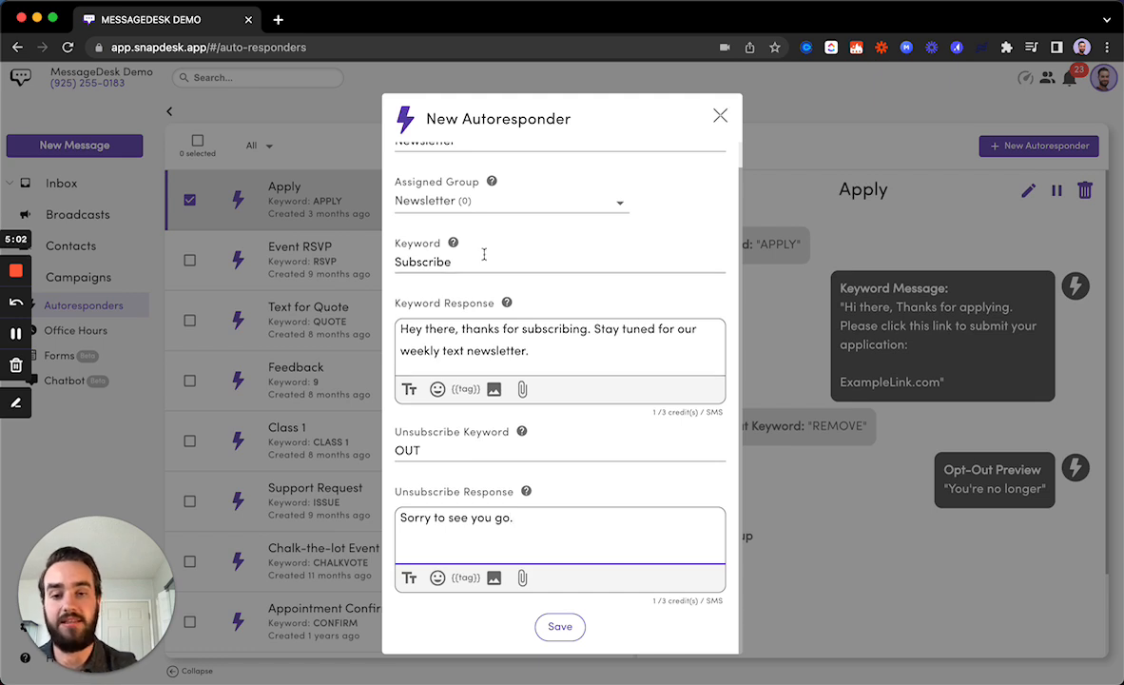
left_click_drag(396, 262, 409, 263)
left_click(529, 351)
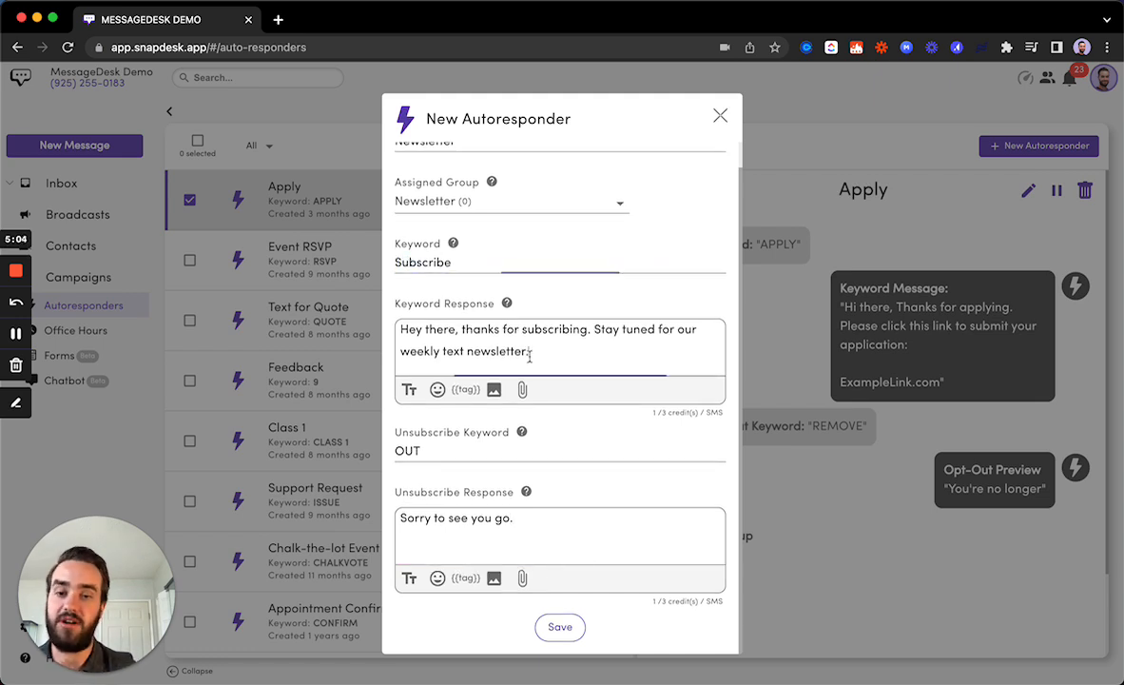
scroll(547, 310, "up", 1)
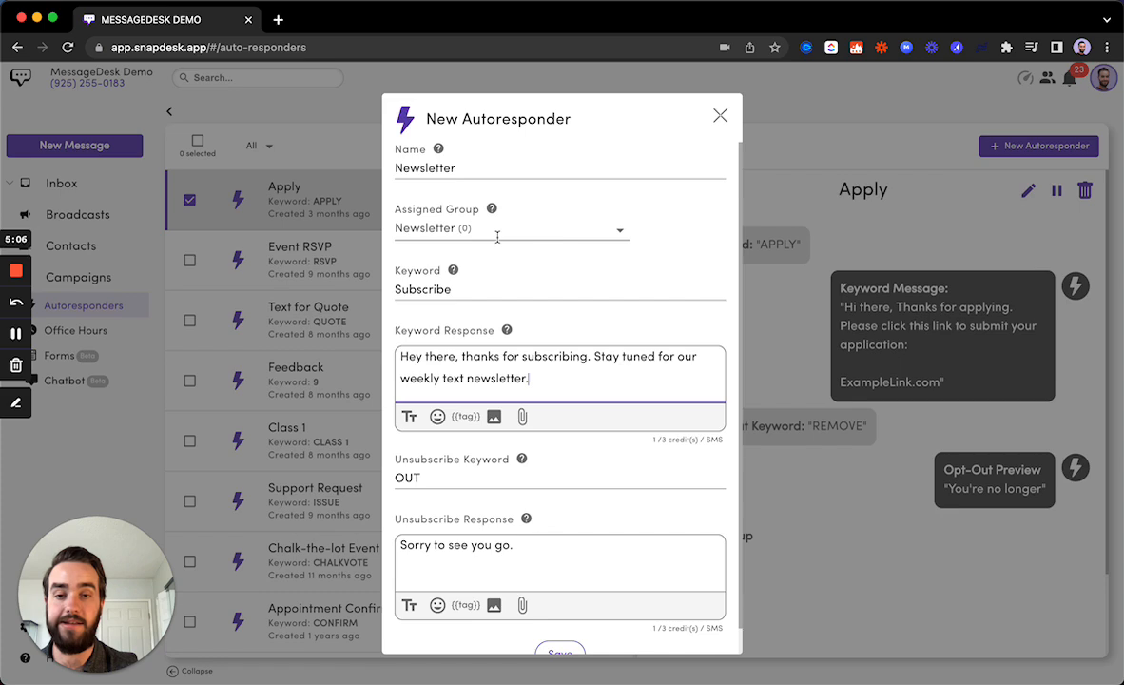
left_click(720, 116)
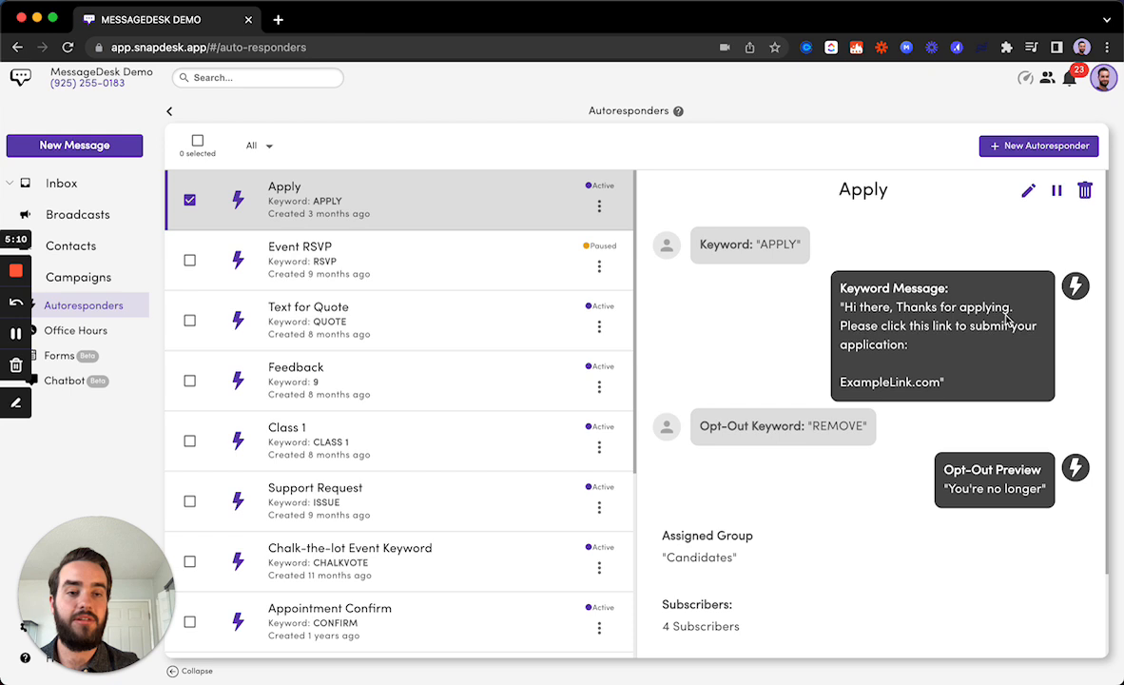
Open the existing Apply autoresponder for editing, review its keyword and response settings, and close it without changes.
left_click(449, 283)
left_click(471, 202)
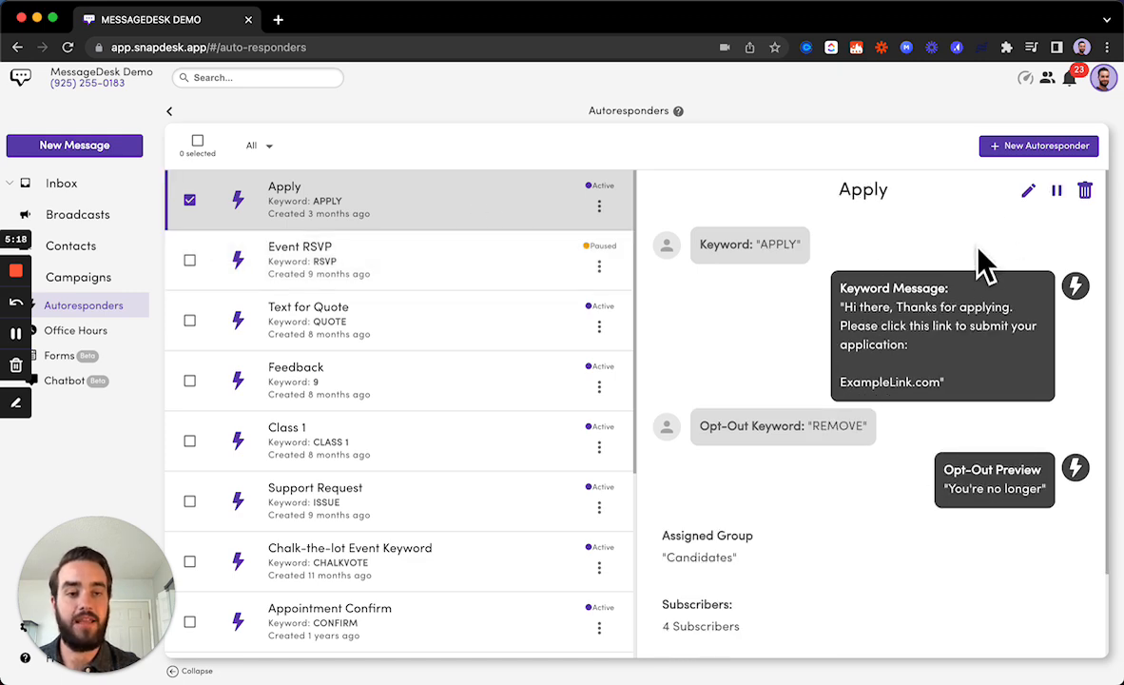
left_click(1029, 193)
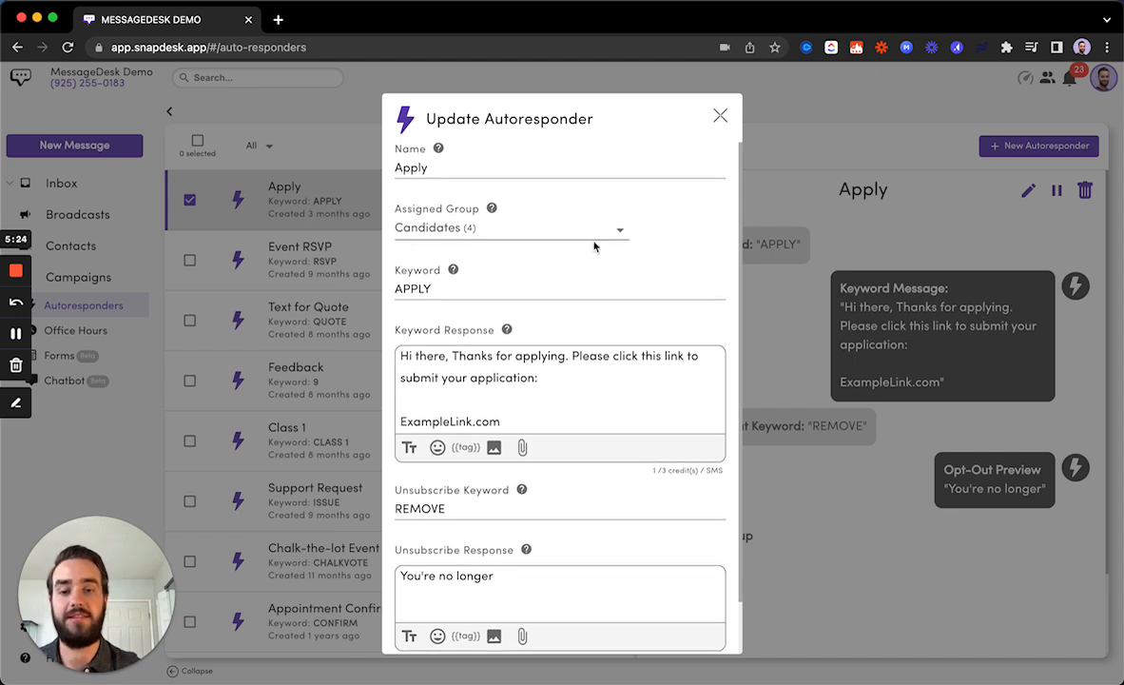
scroll(592, 246, "down", 2)
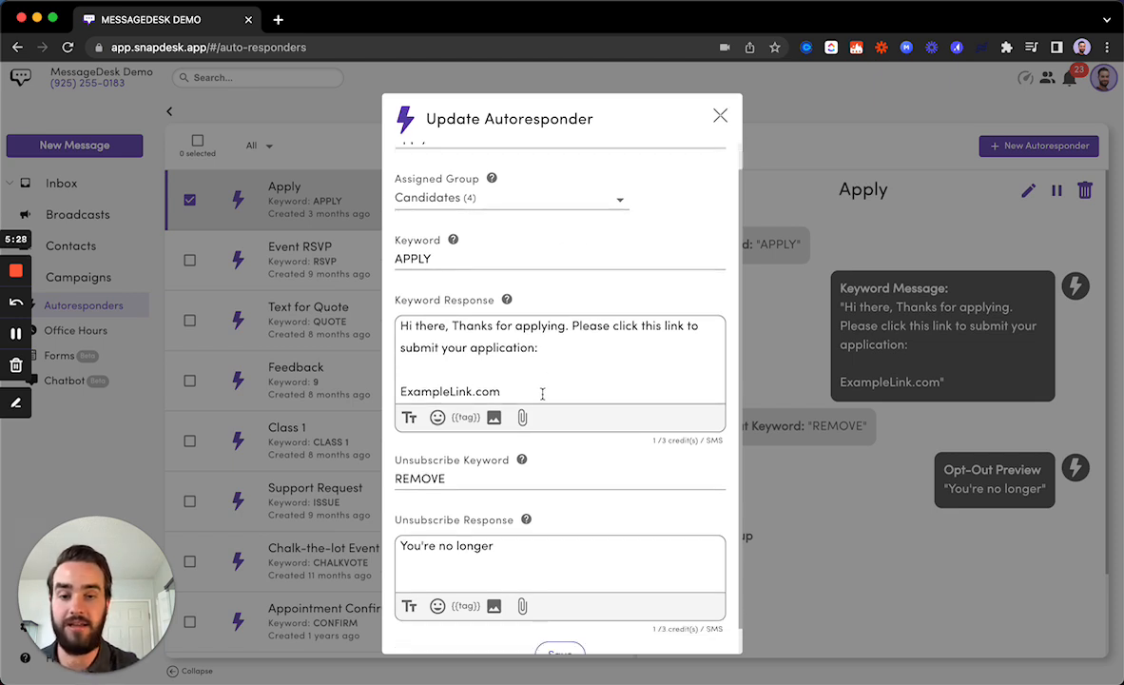
left_click(720, 115)
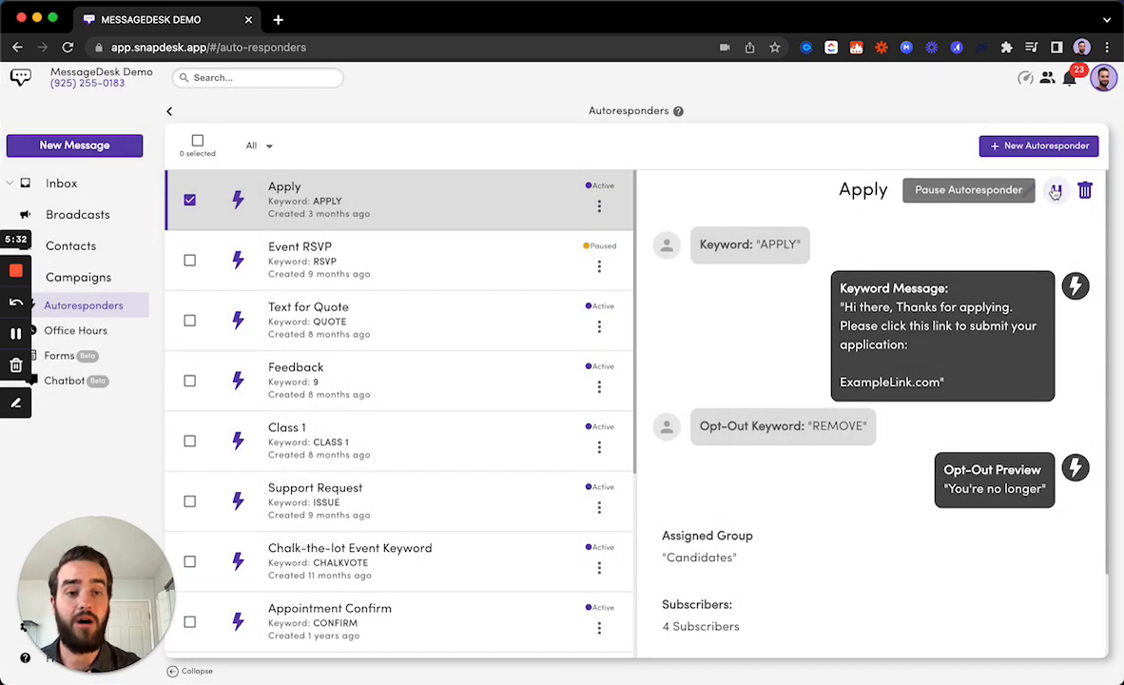